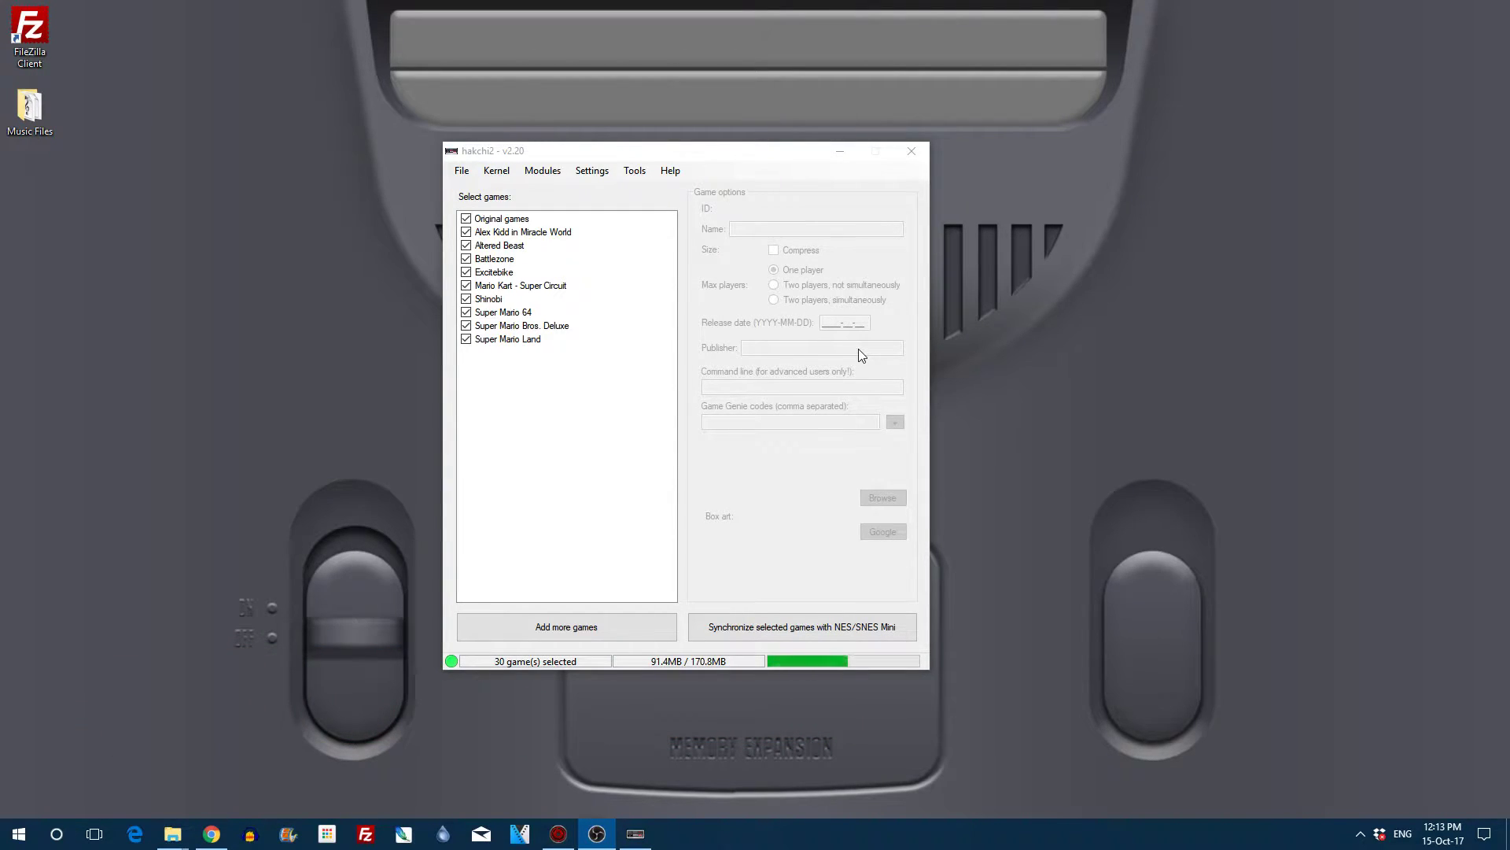
Check hakchi2's folder structure setting and dismiss it without changes.
left_click(586, 180)
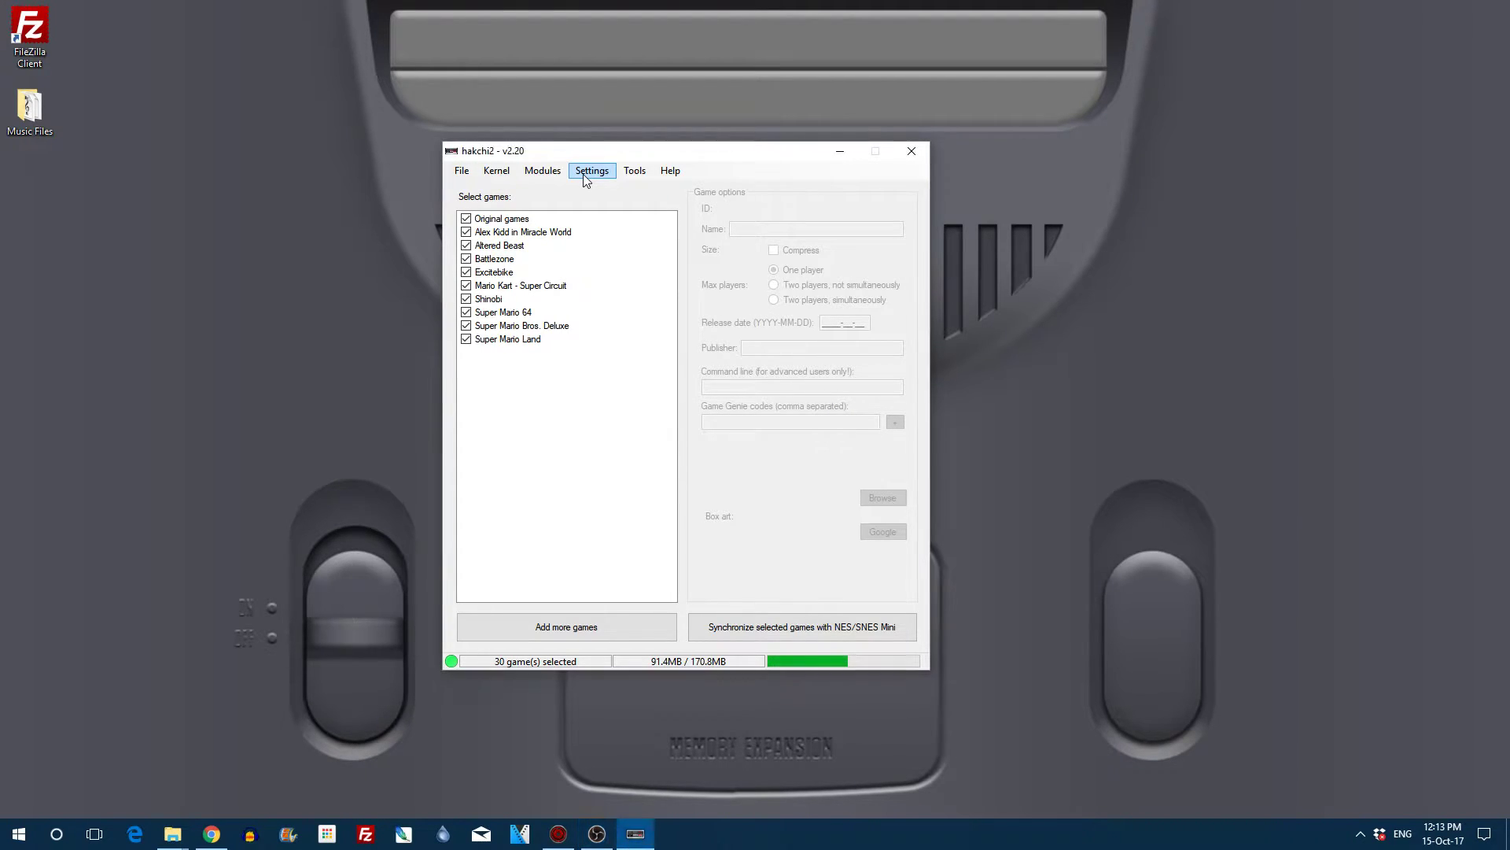
left_click(586, 175)
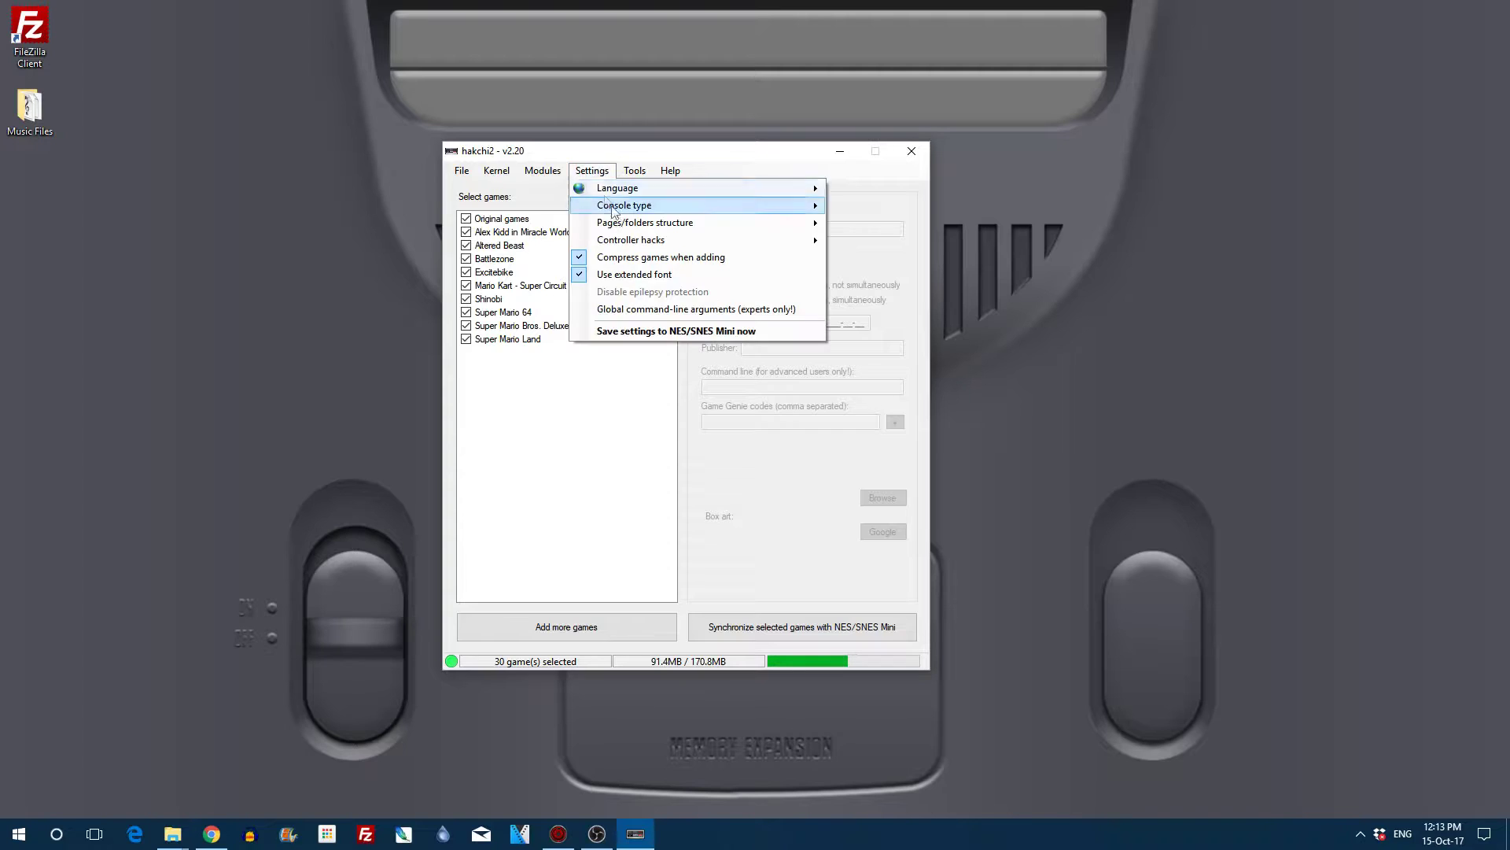
mouse_move(626, 223)
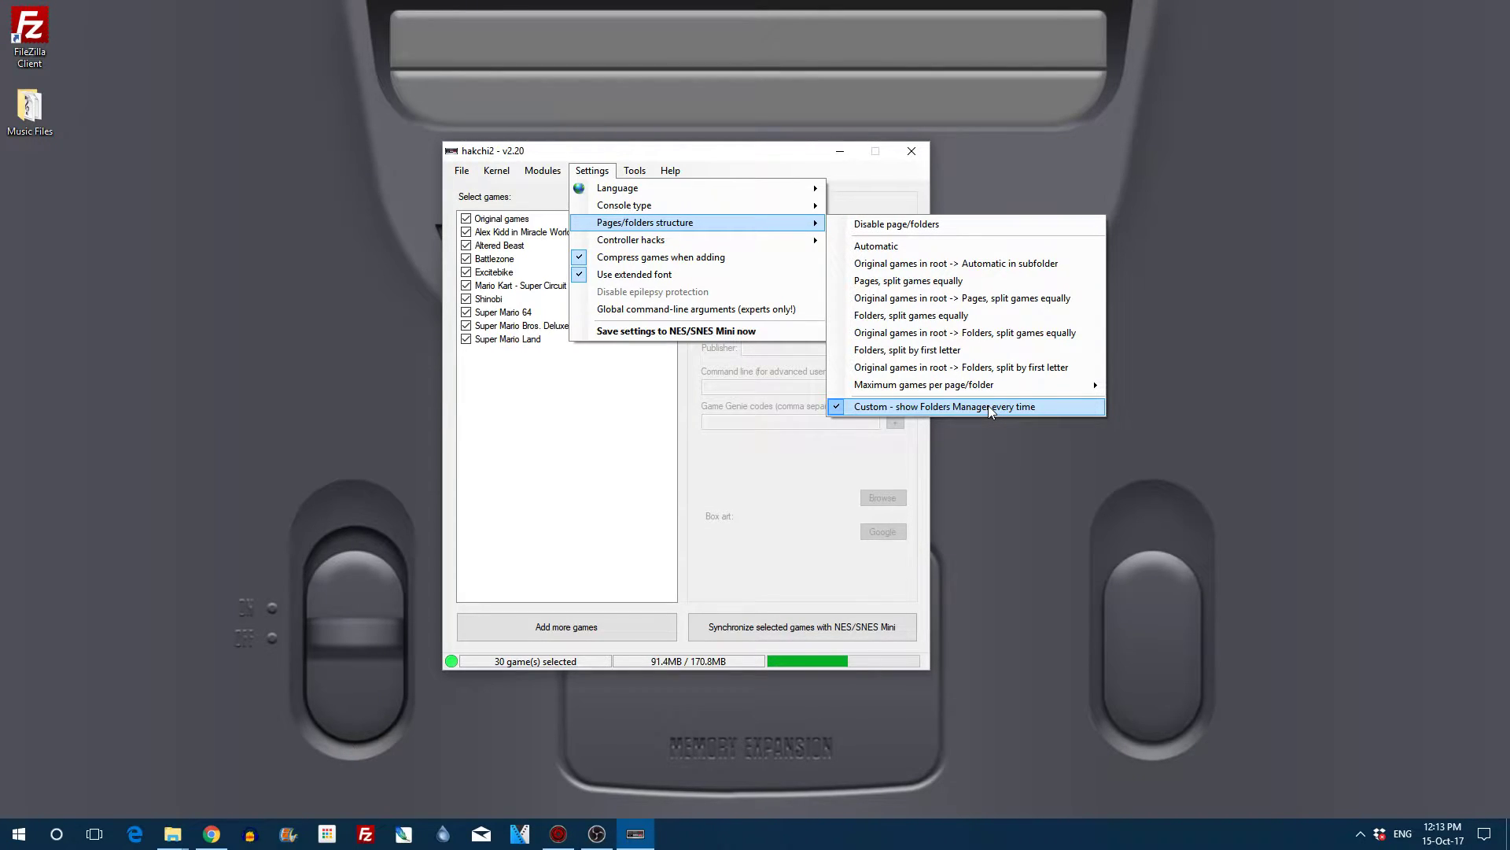
left_click(640, 396)
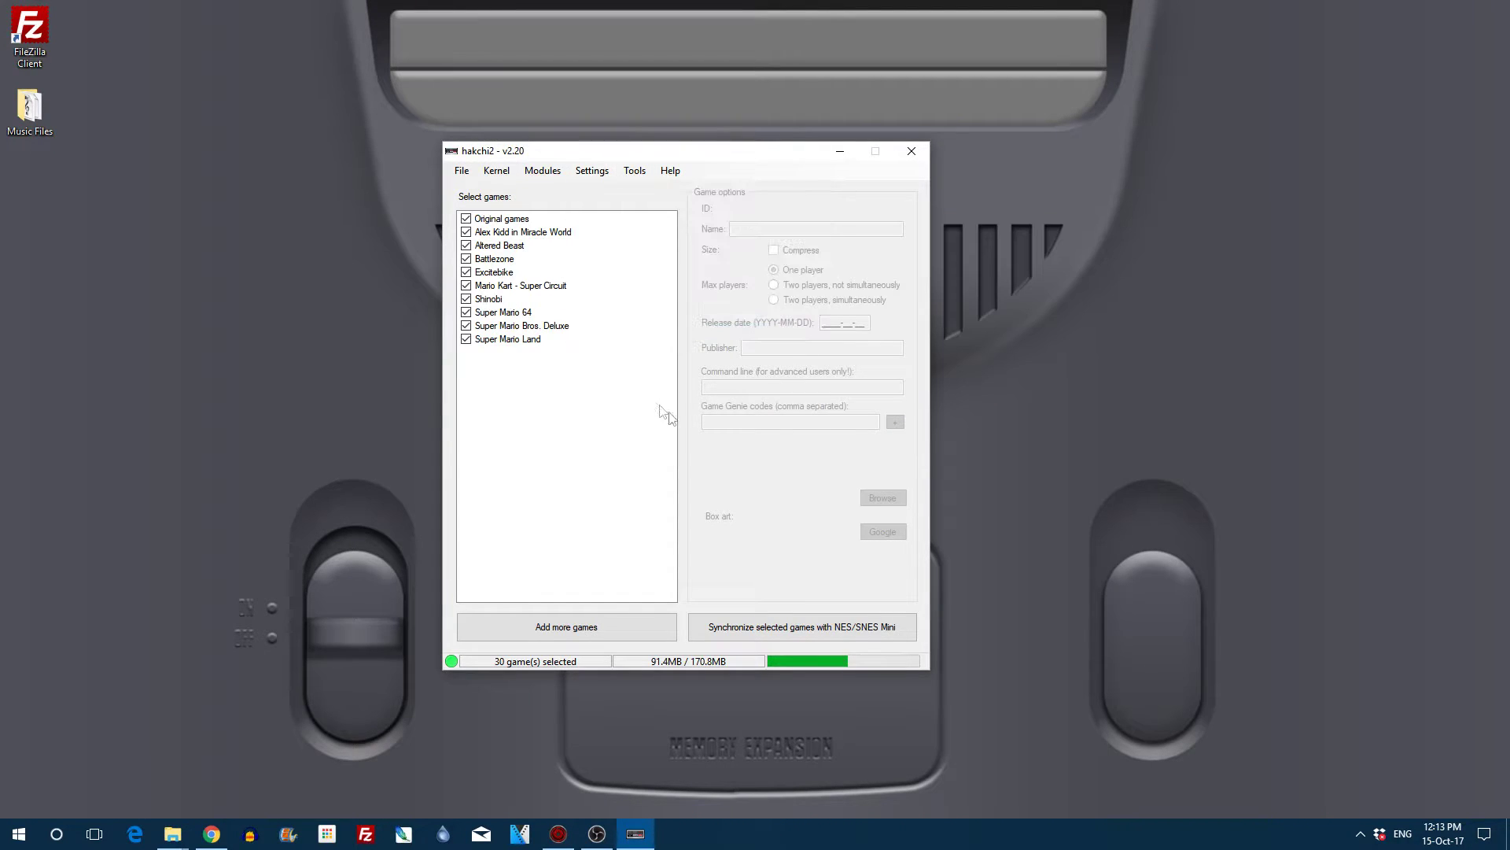
Start a sync to view the SNES, NES and Master System folders, then close without syncing.
left_click(800, 629)
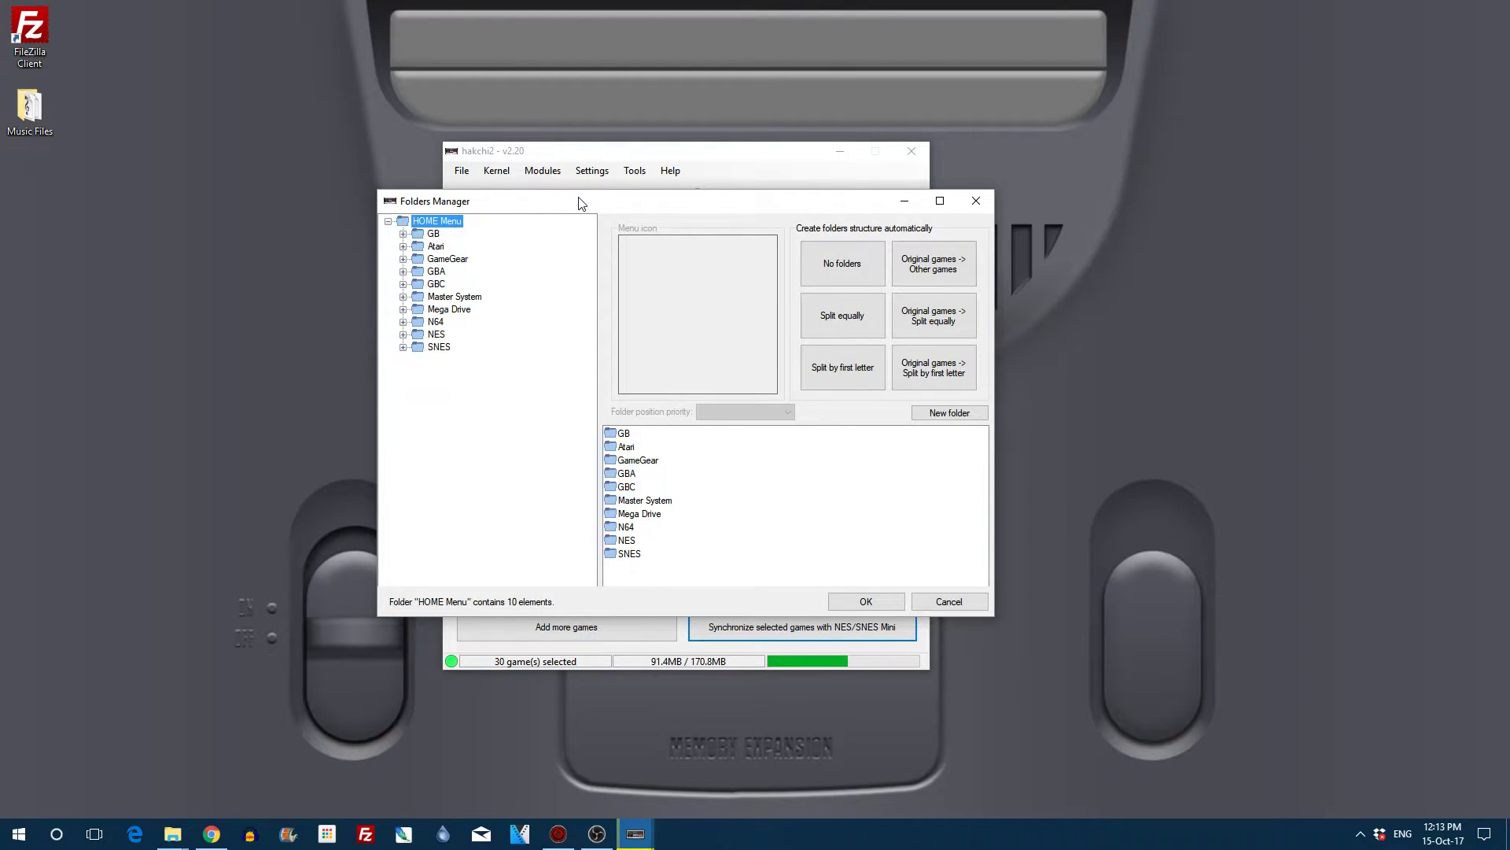
left_click(440, 347)
left_click(439, 336)
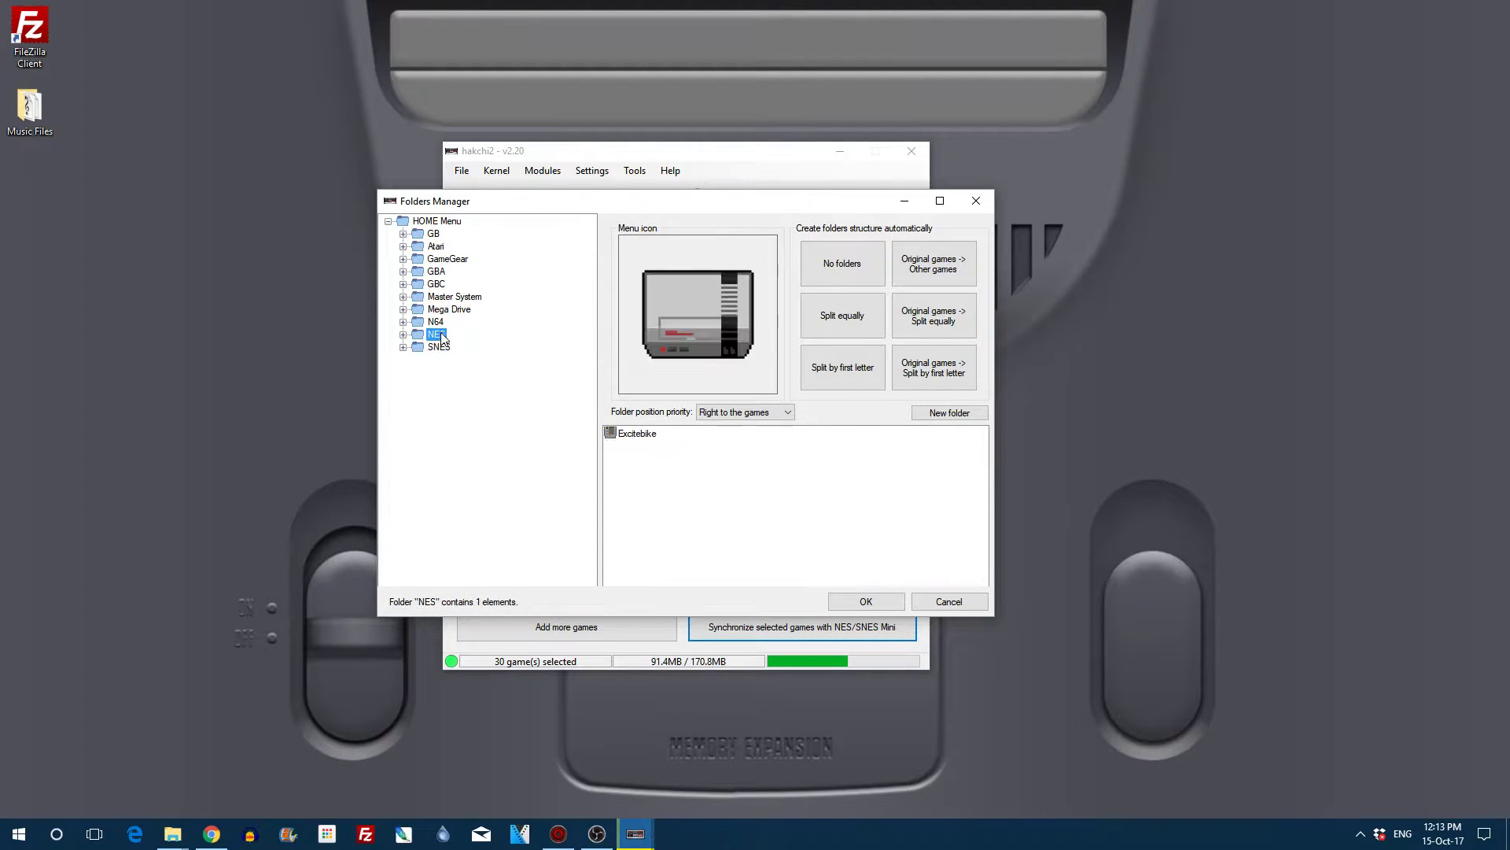
left_click(441, 321)
left_click(450, 297)
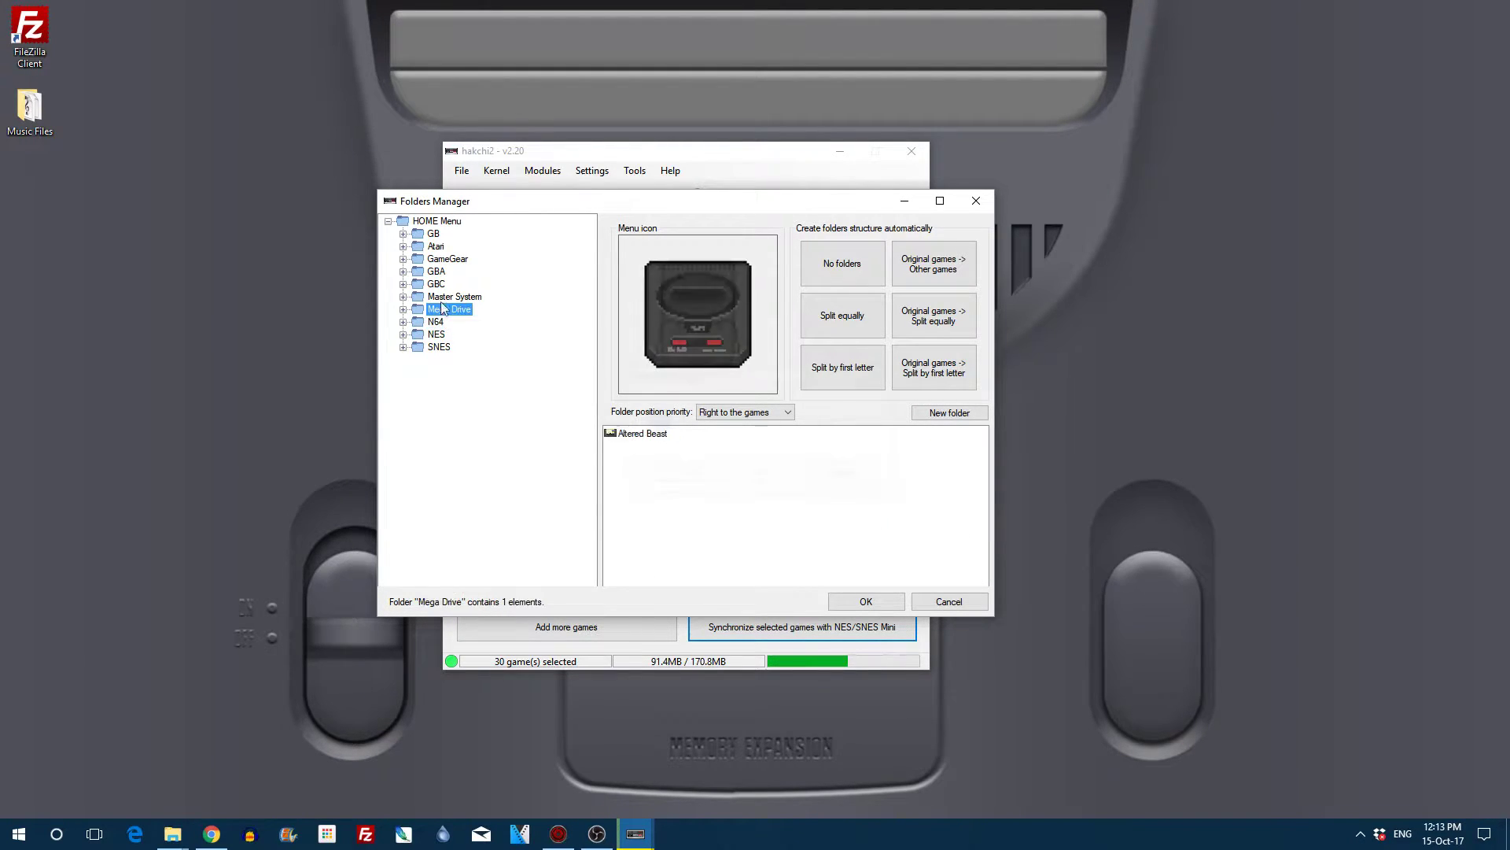
key("Return")
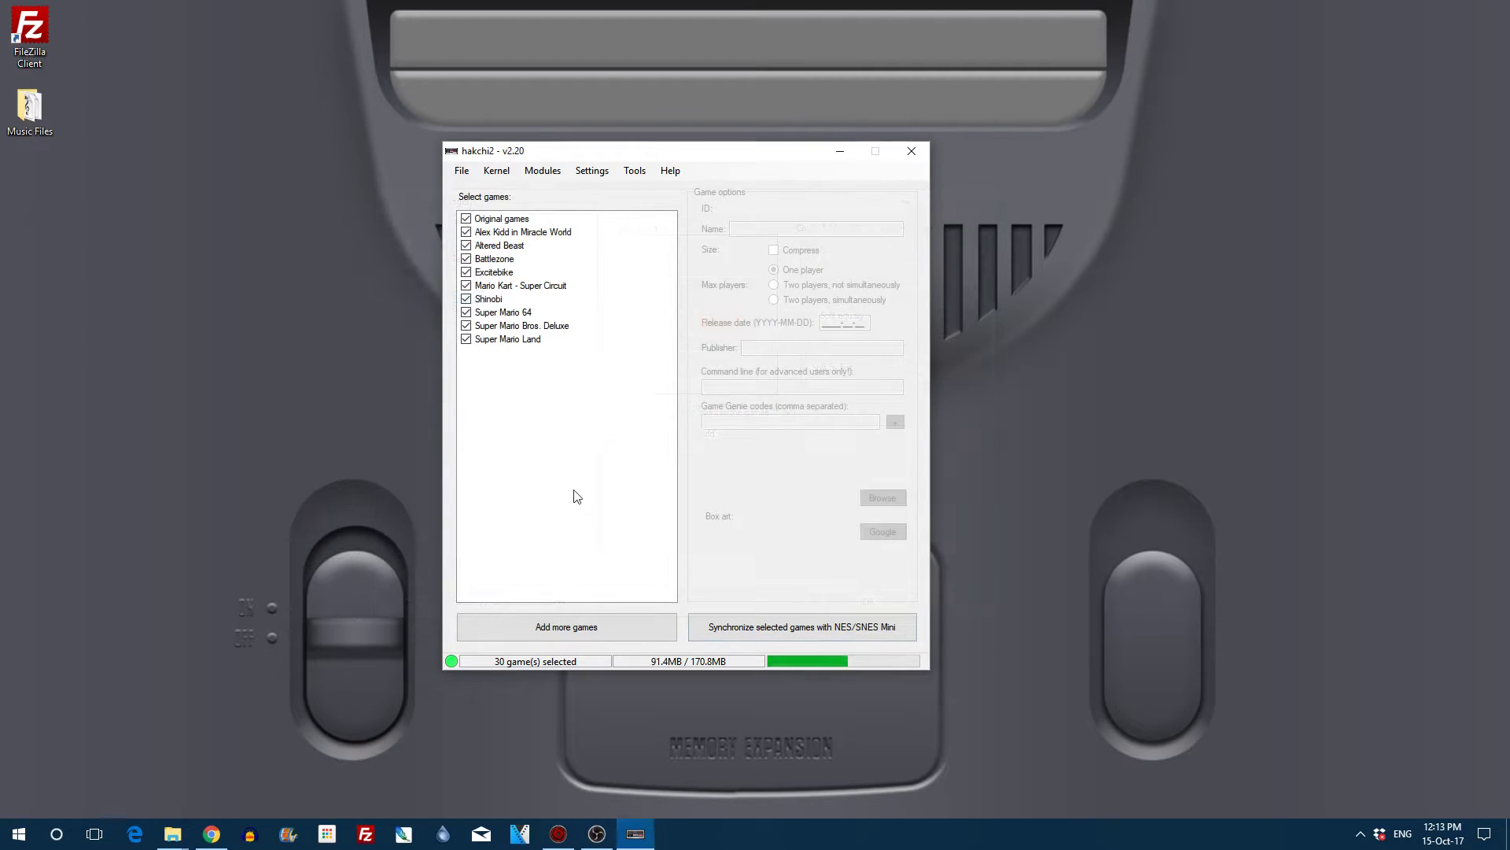
Place the TGFX16 folder beside hakchi2 and add Splatterhouse (USA).pce to the game list.
left_click(172, 834)
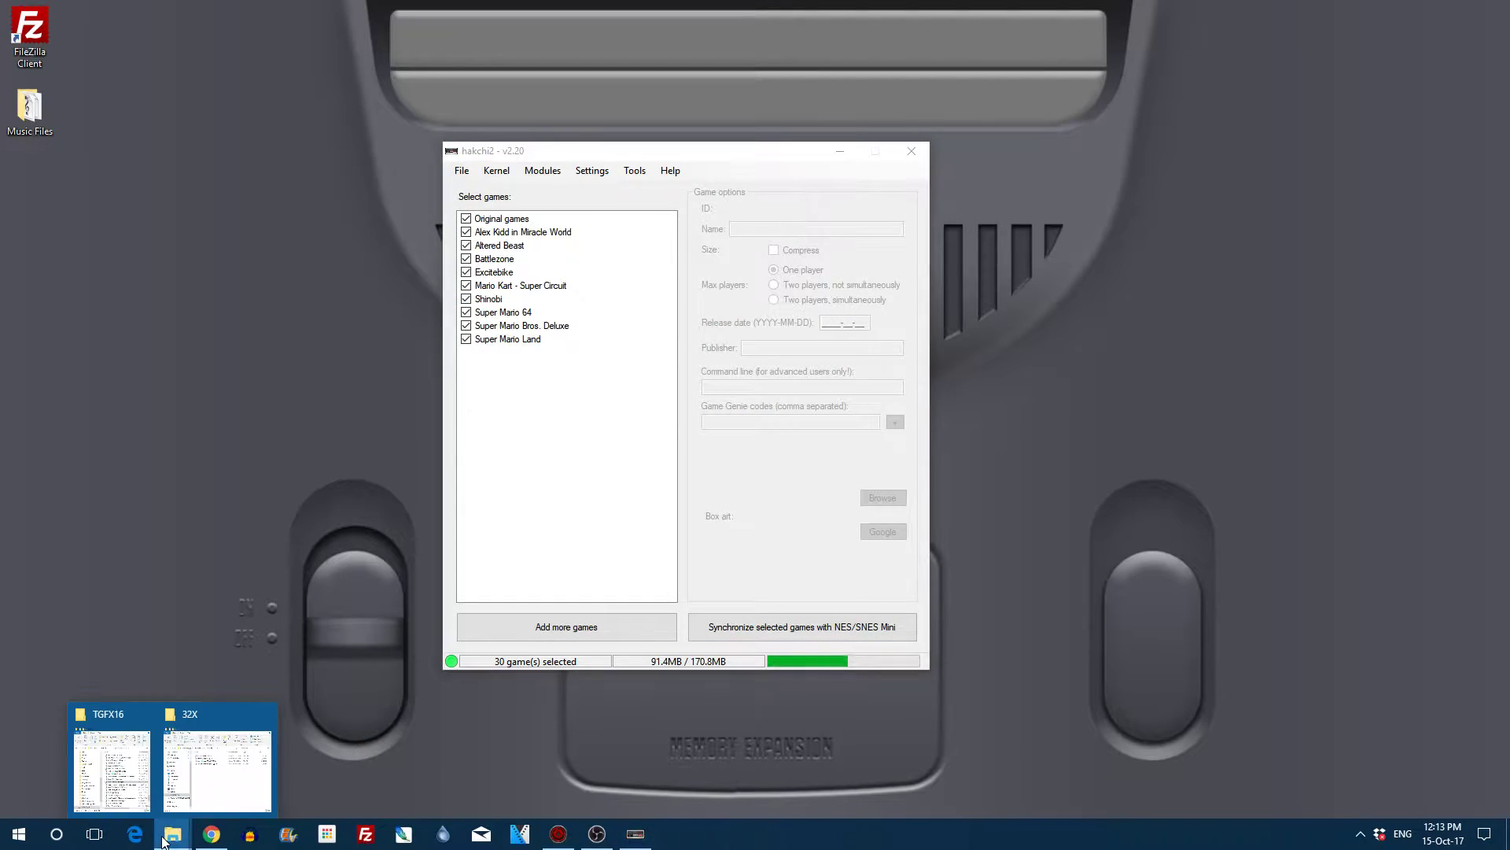
left_click(138, 786)
left_click_drag(669, 157, 439, 146)
left_click_drag(893, 153, 952, 147)
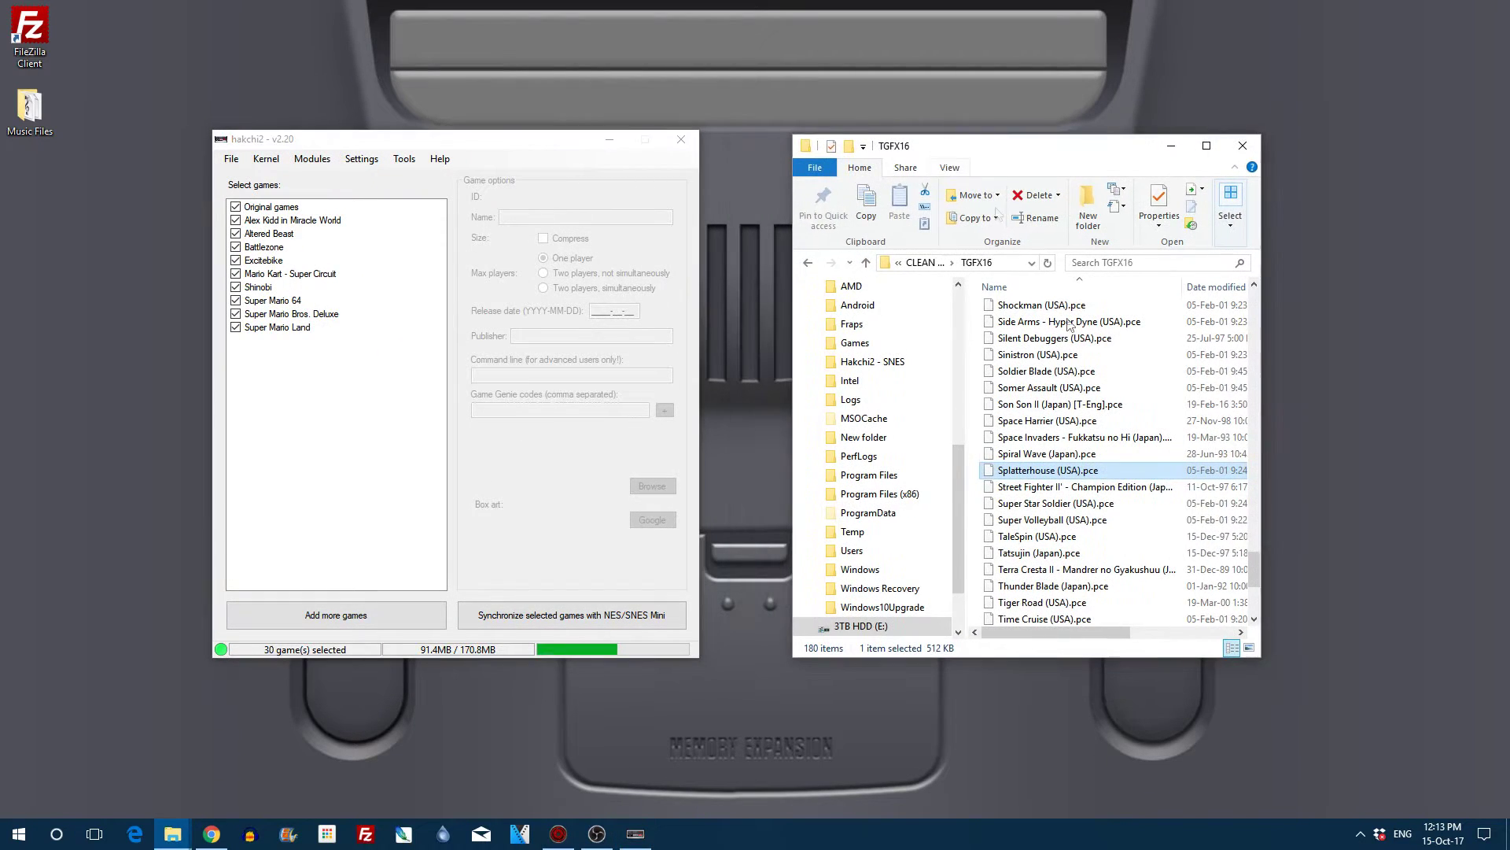
left_click_drag(1058, 476, 332, 391)
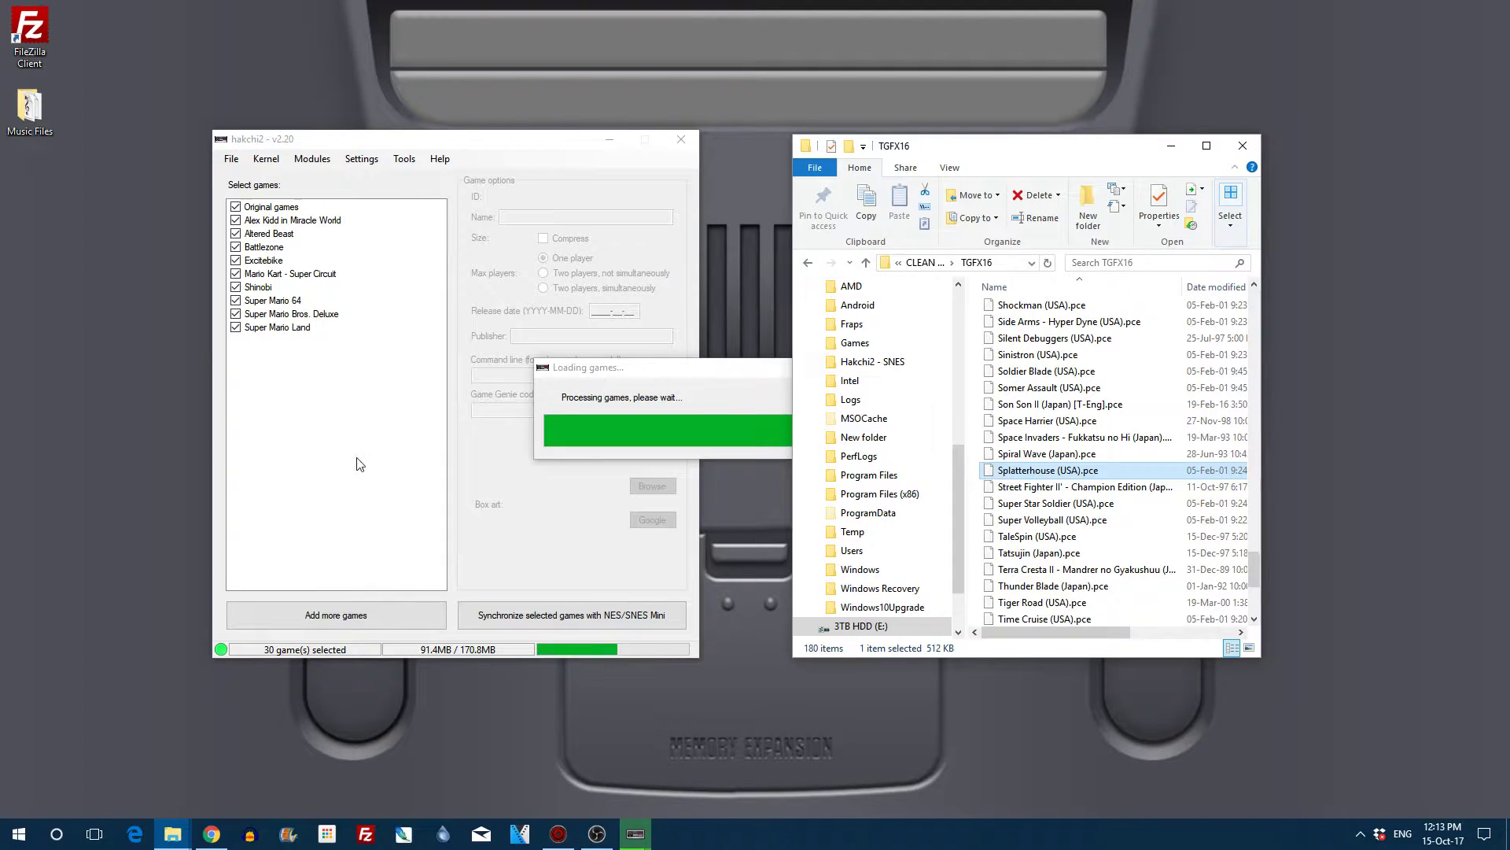
left_click(1166, 155)
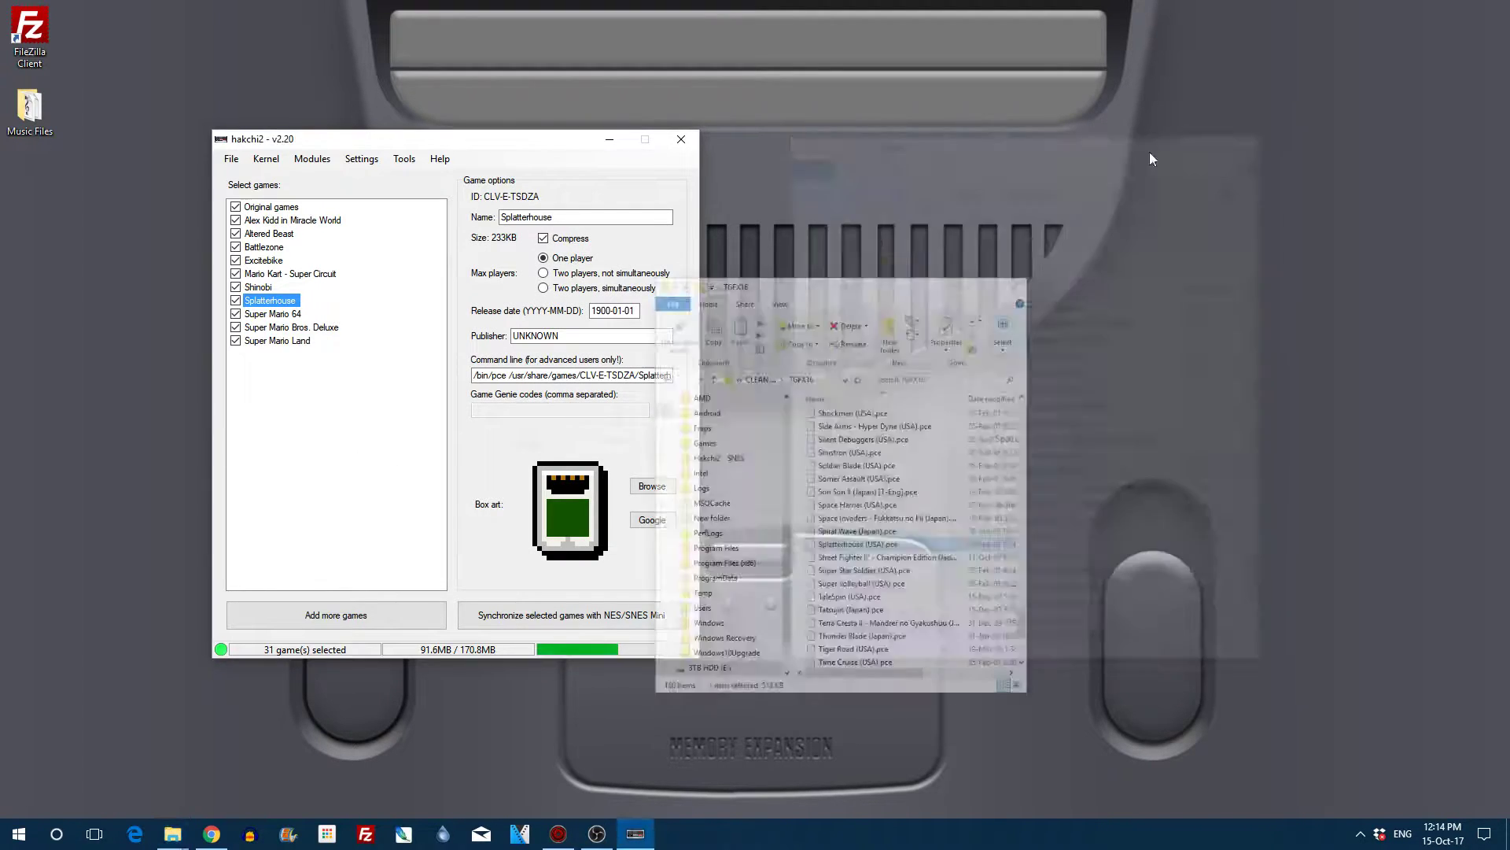
Set the first 500x600 Google cover as Splatterhouse's box art, then start syncing.
left_click_drag(522, 148, 812, 168)
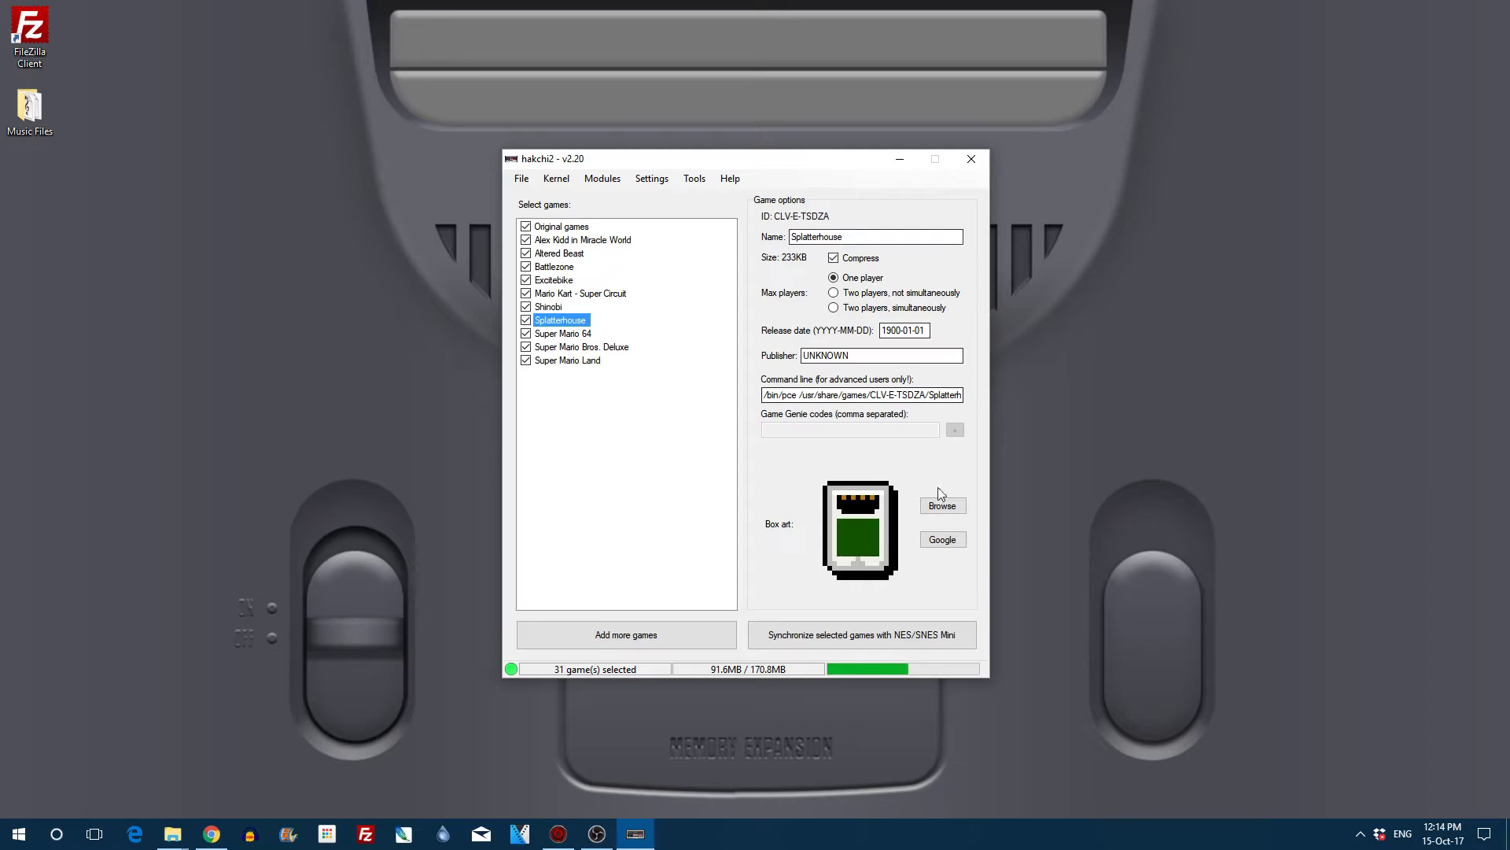
left_click(950, 544)
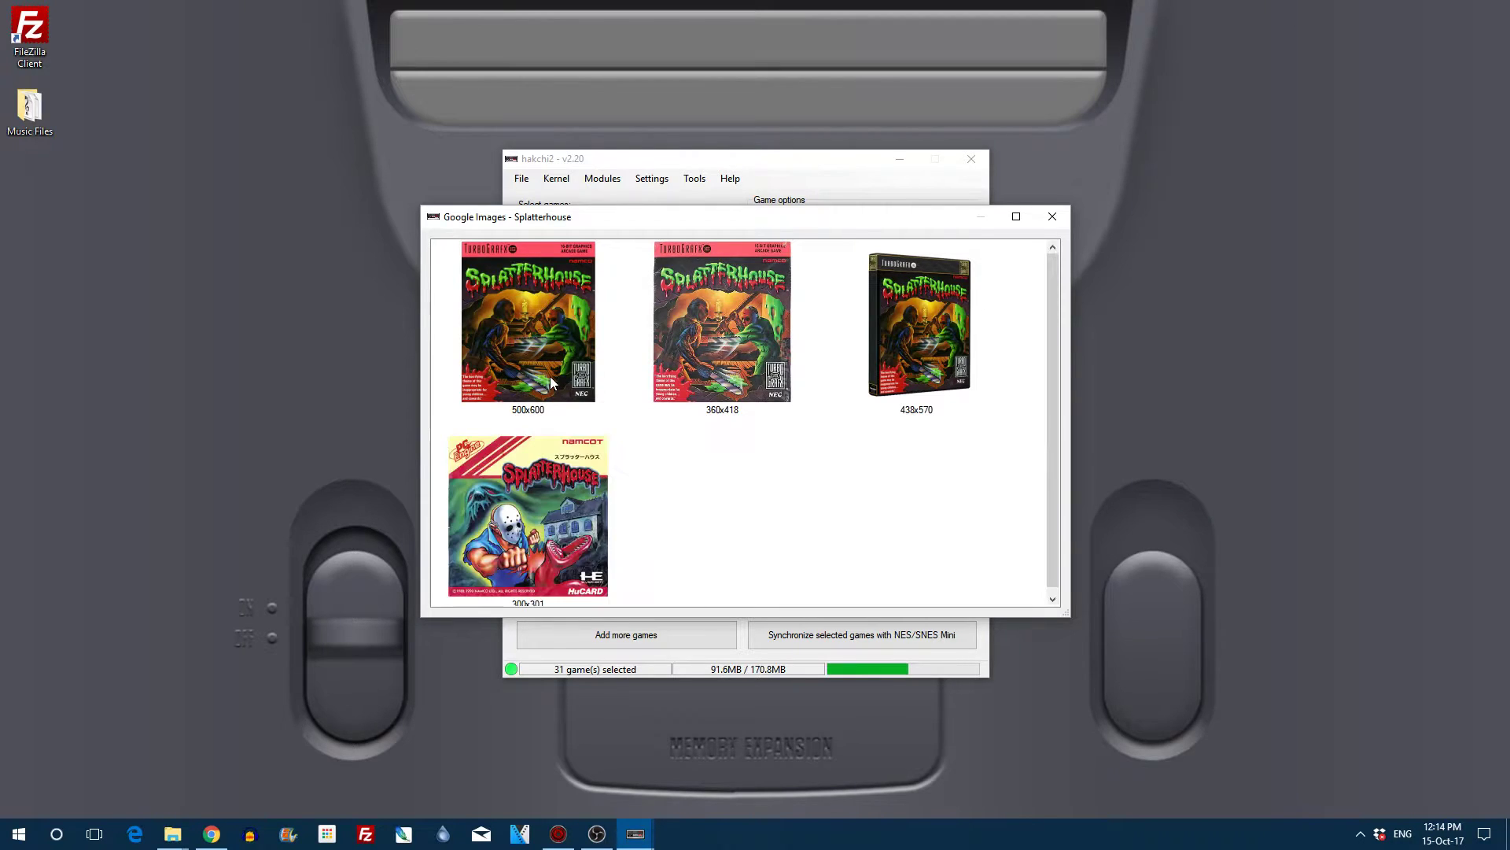
double_click(550, 376)
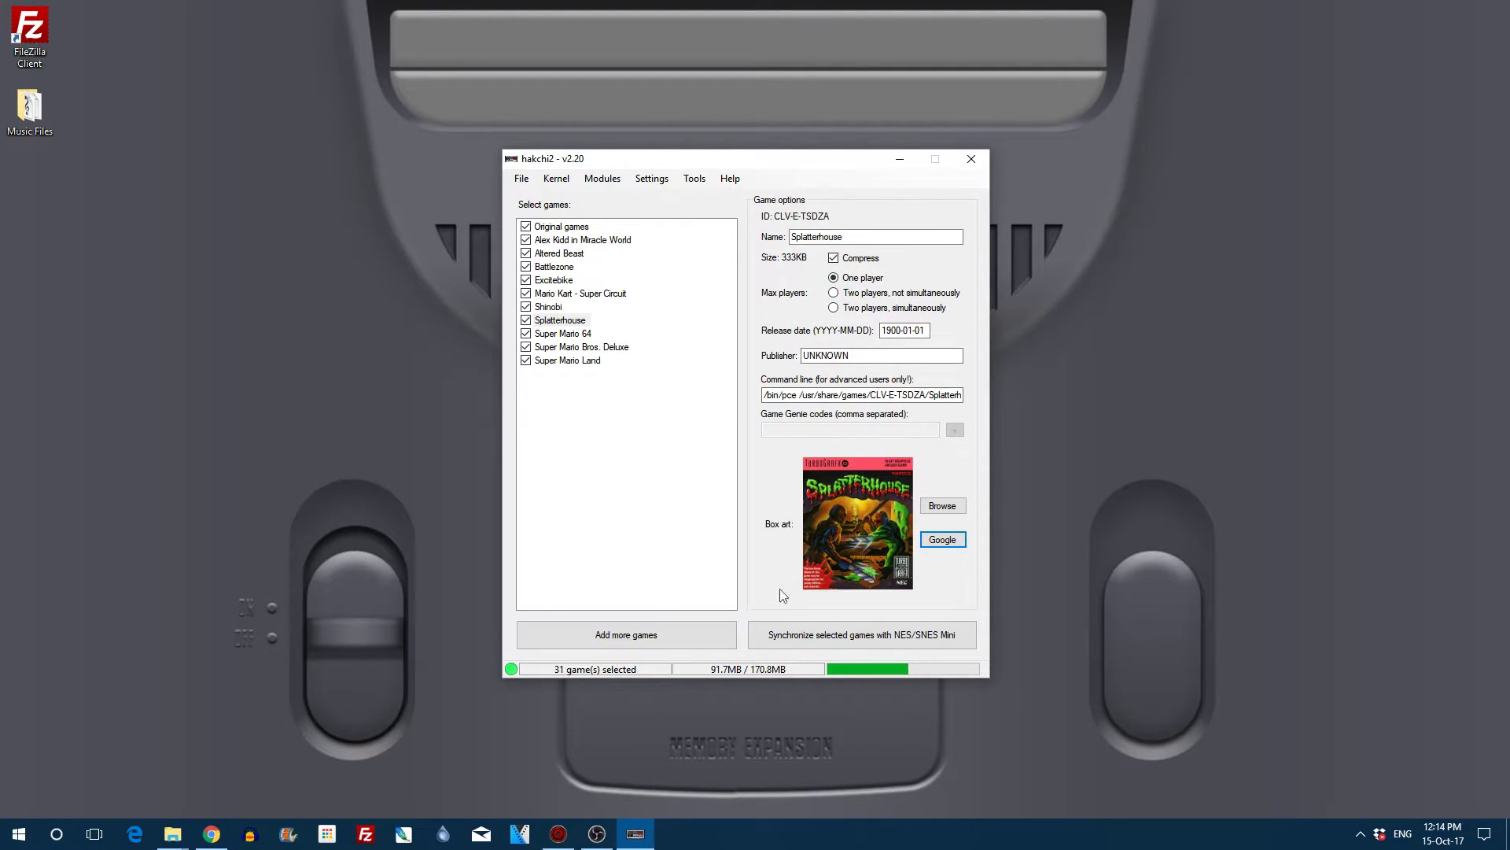
left_click(819, 636)
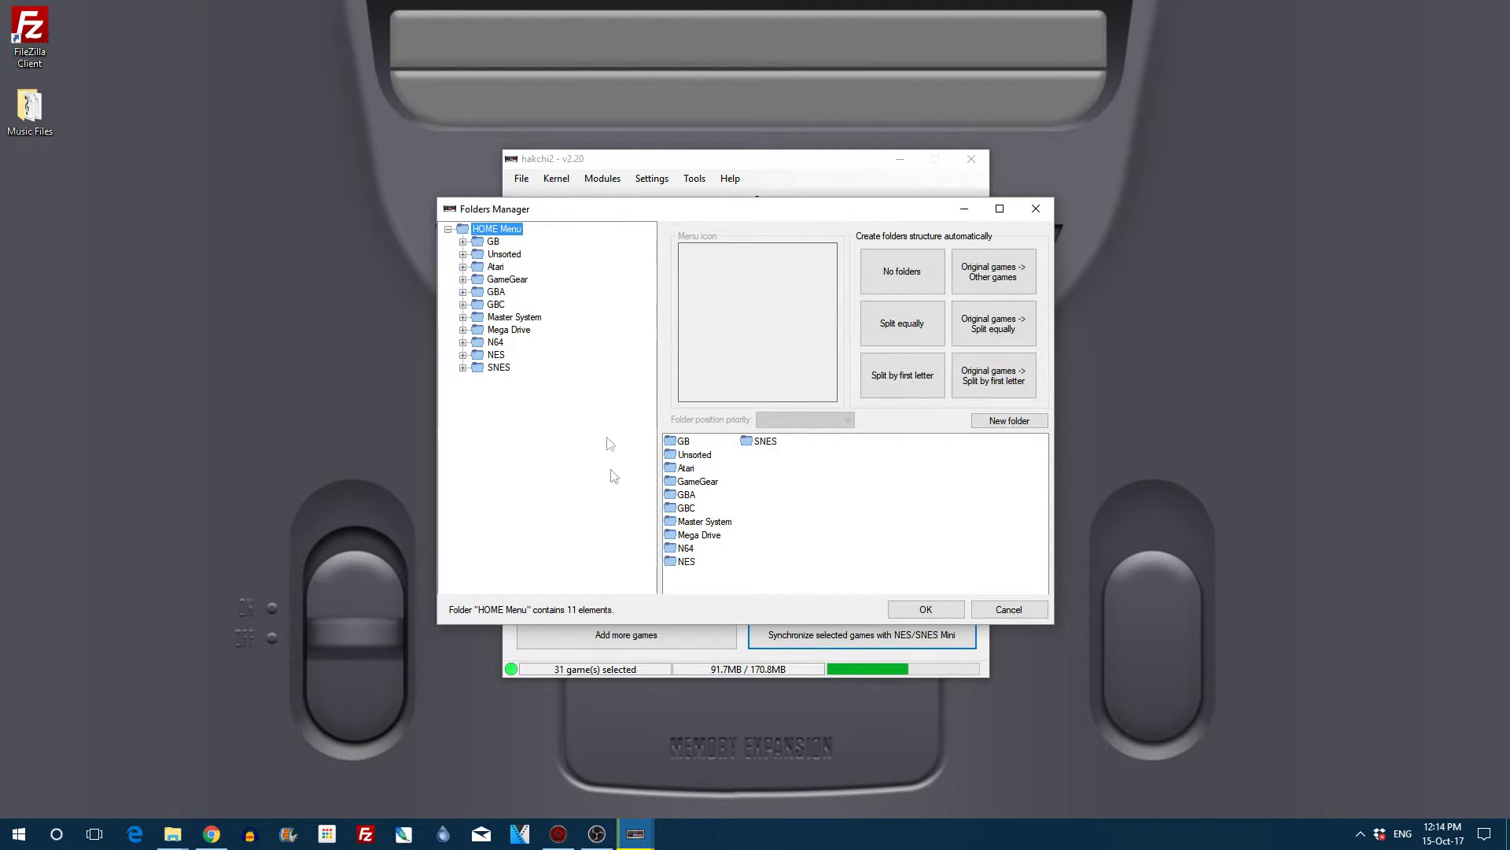
Rename the Unsorted folder holding Splatterhouse to 'PC Engine'.
left_click(462, 254)
left_click(504, 254)
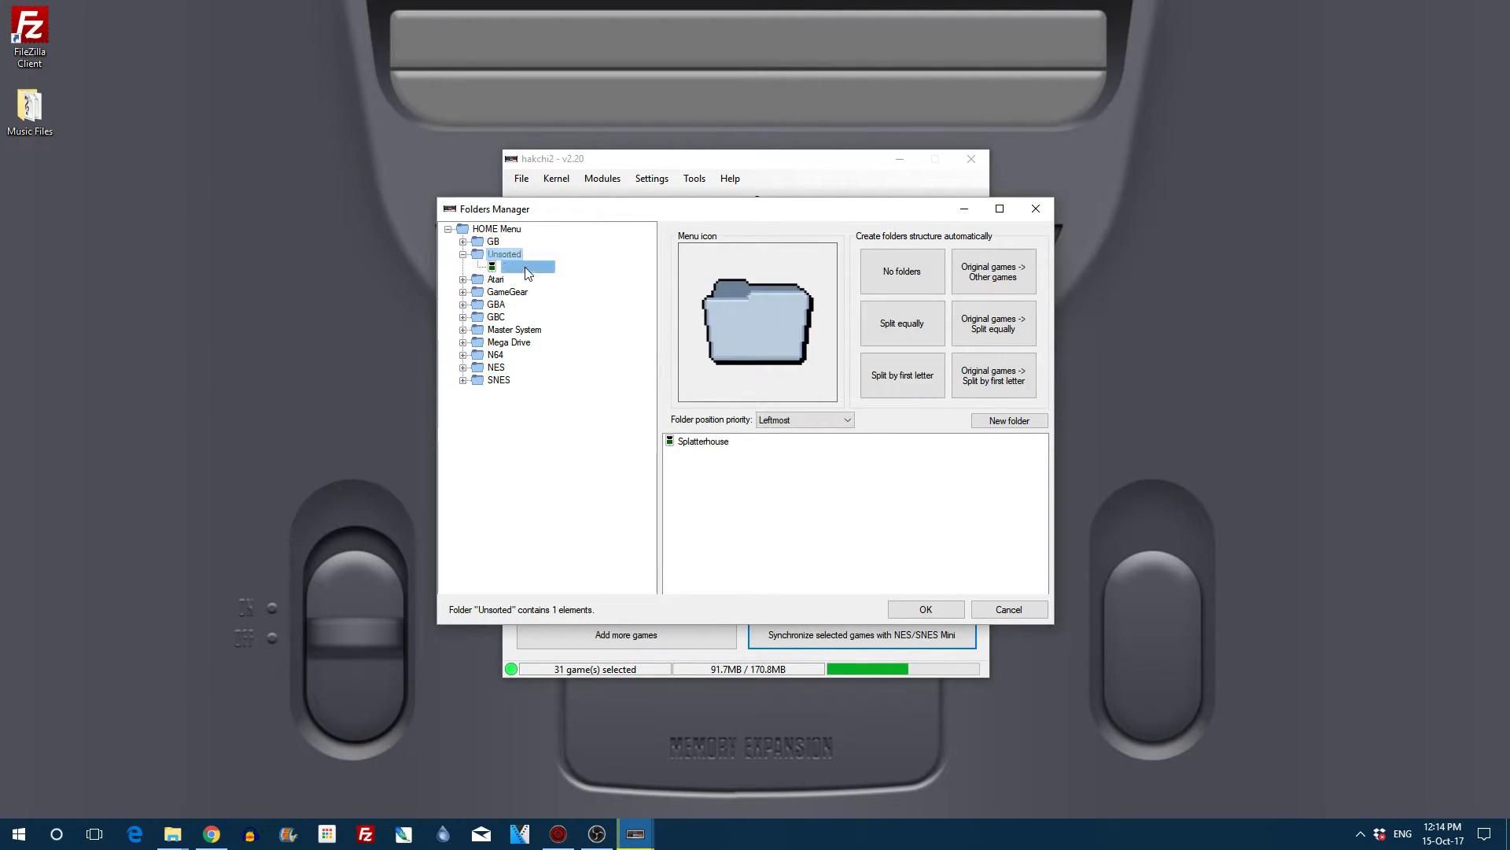
left_click(515, 257)
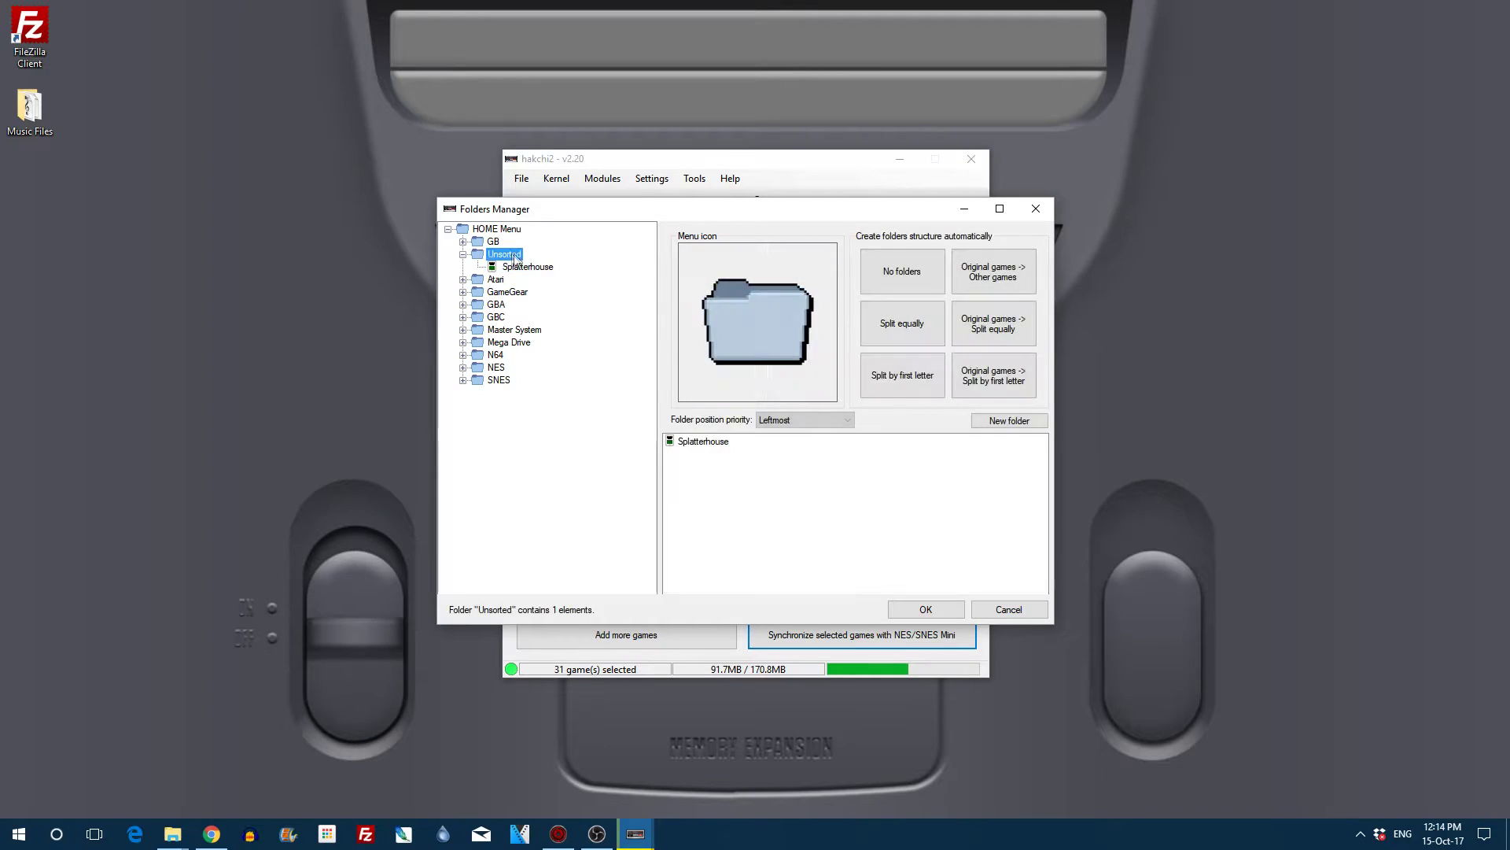
right_click(515, 256)
left_click(548, 281)
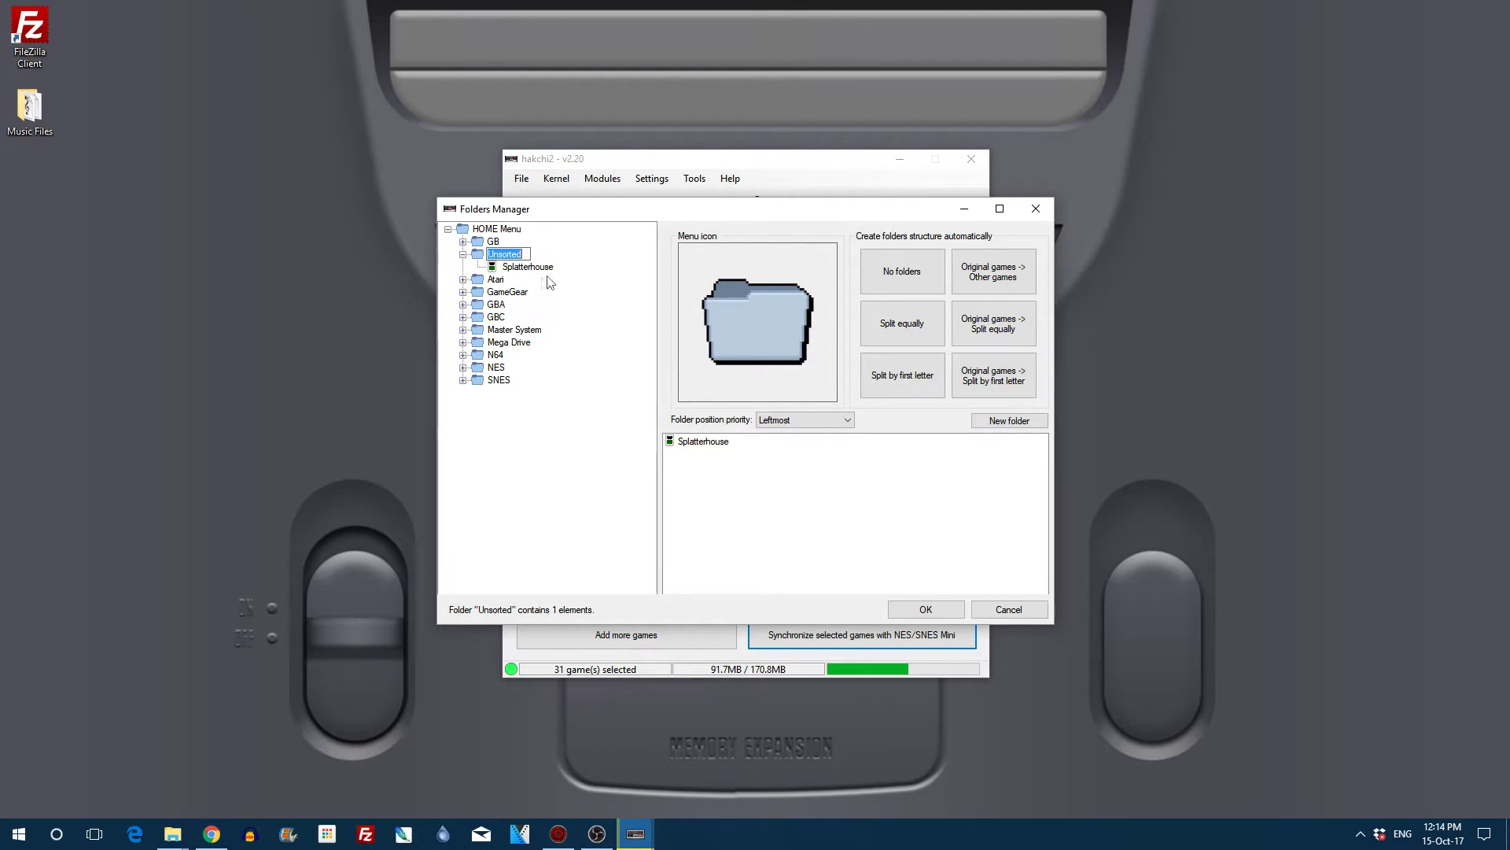
type("PC e")
key("BackSpace")
type("Engine")
Confirm the PC Engine name and give the folder the pce menu icon.
left_click(547, 460)
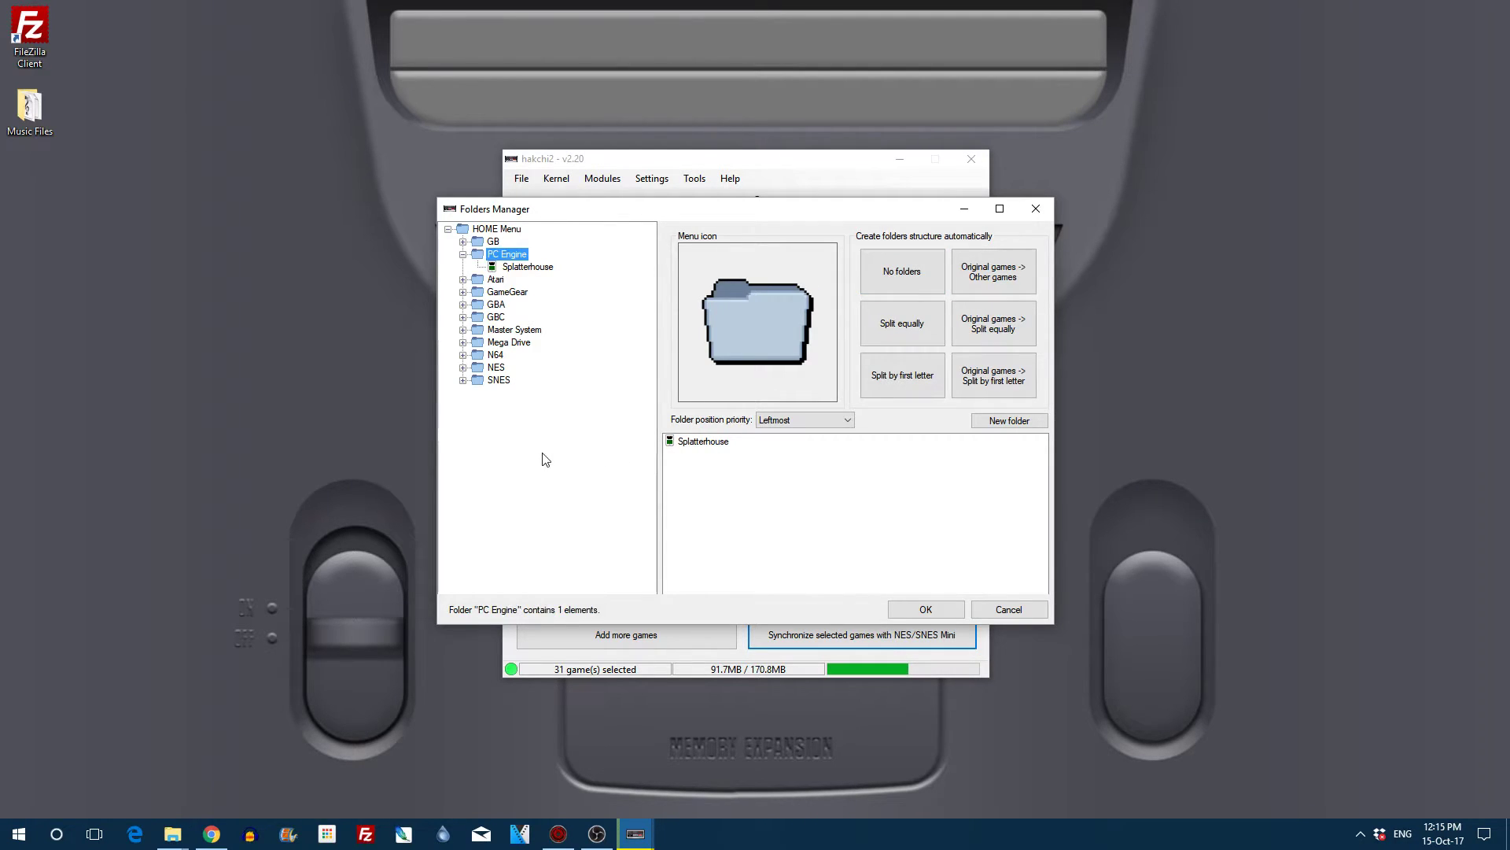
left_click(523, 268)
left_click(513, 254)
left_click(751, 369)
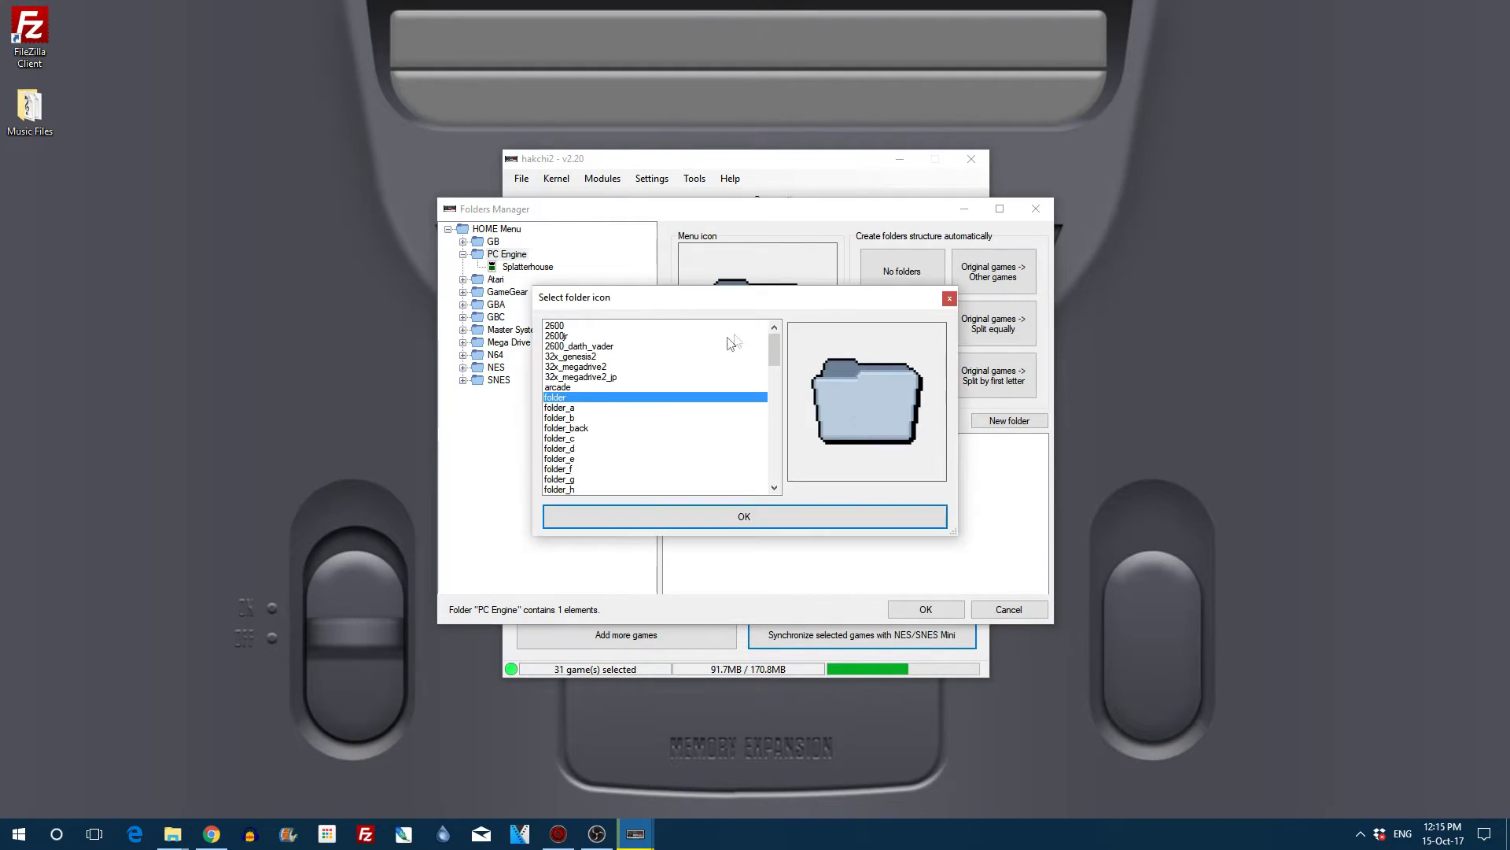
scroll(716, 386, "down", 7)
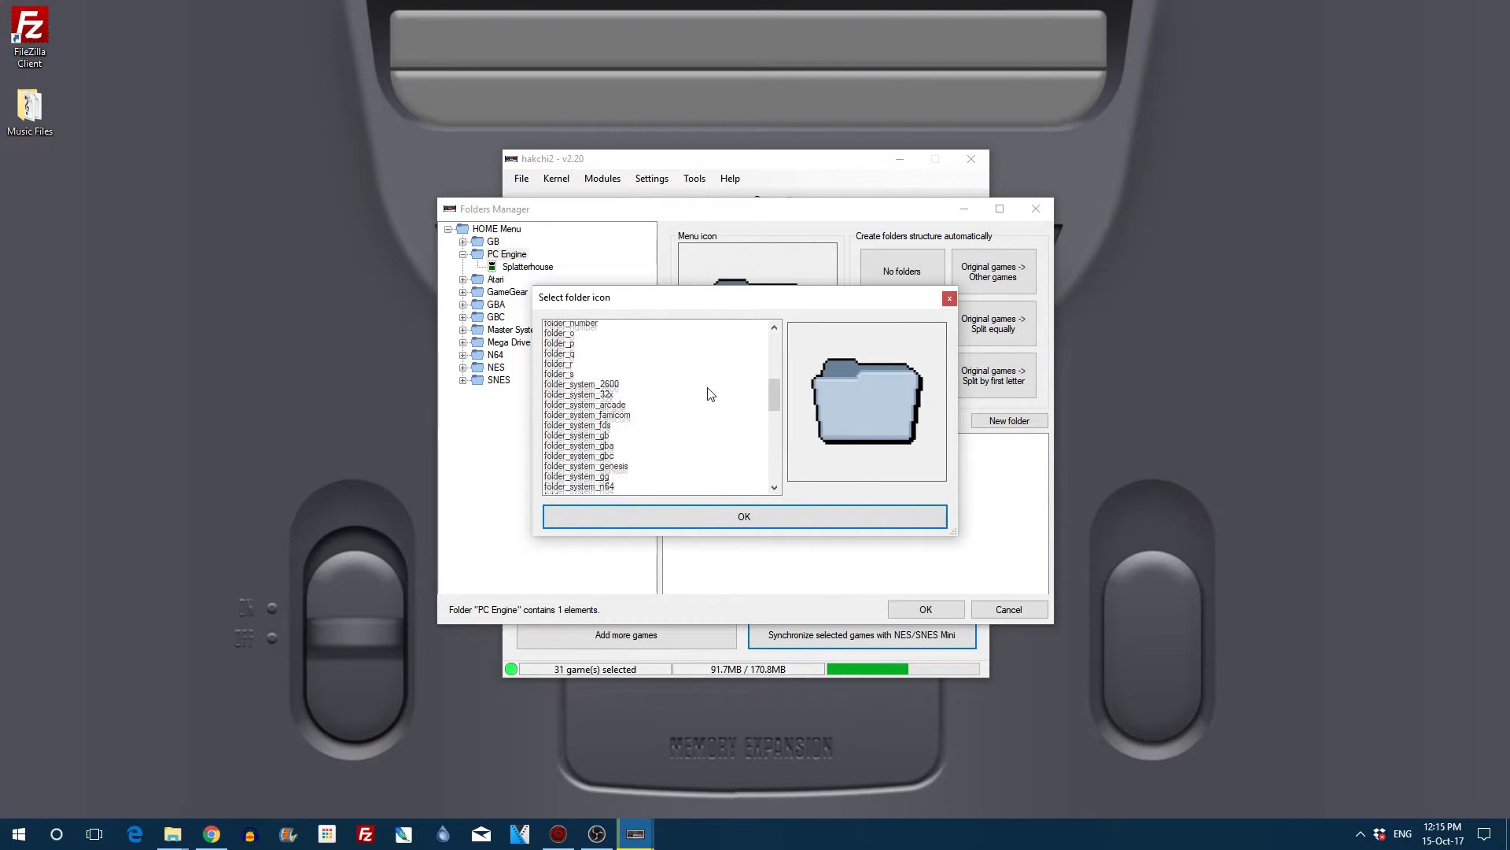
scroll(712, 396, "down", 15)
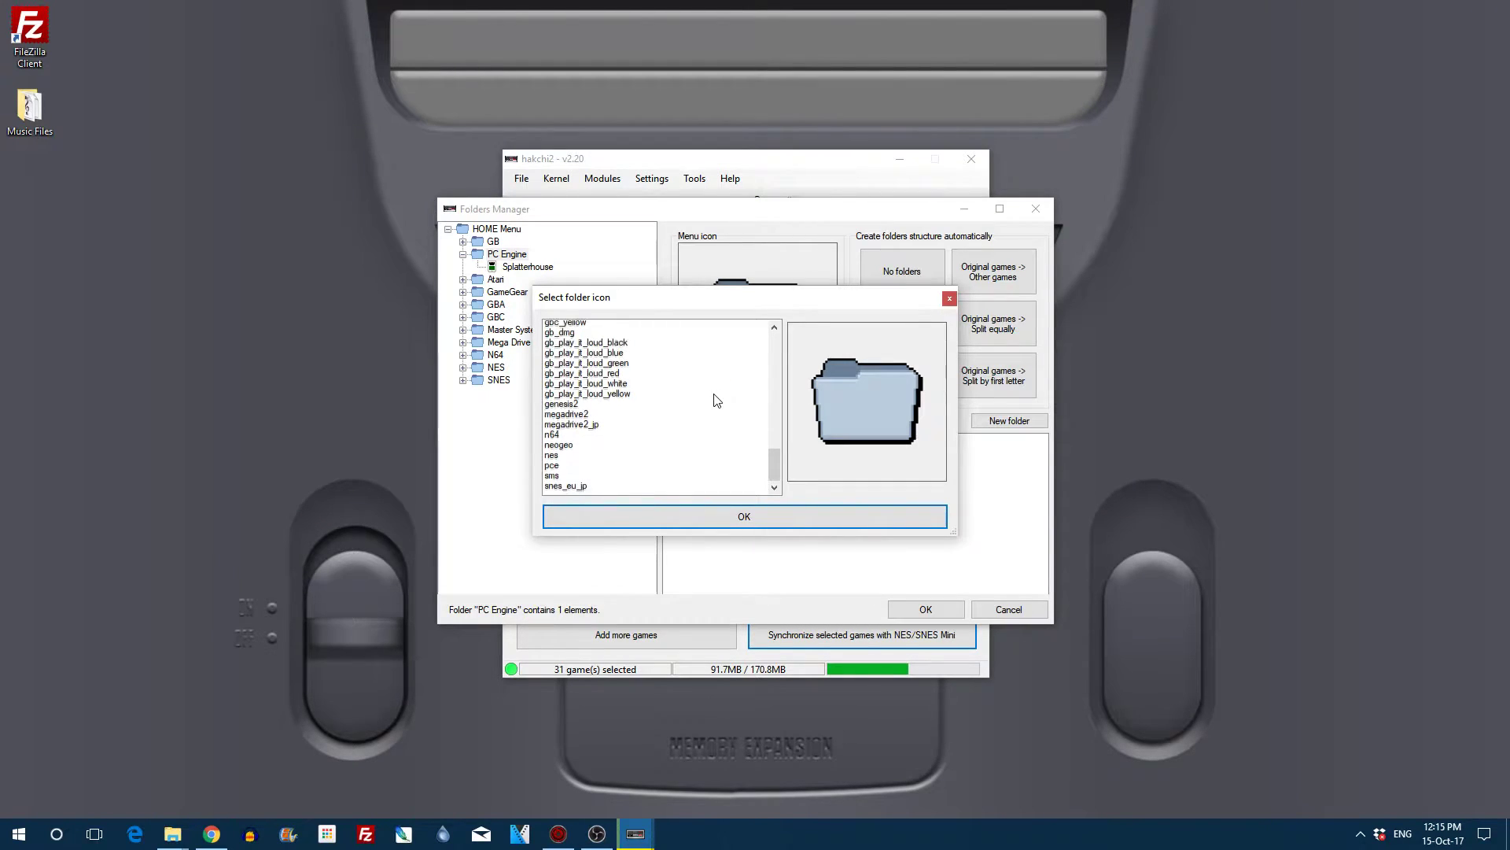
scroll(712, 402, "down", 1)
left_click(608, 460)
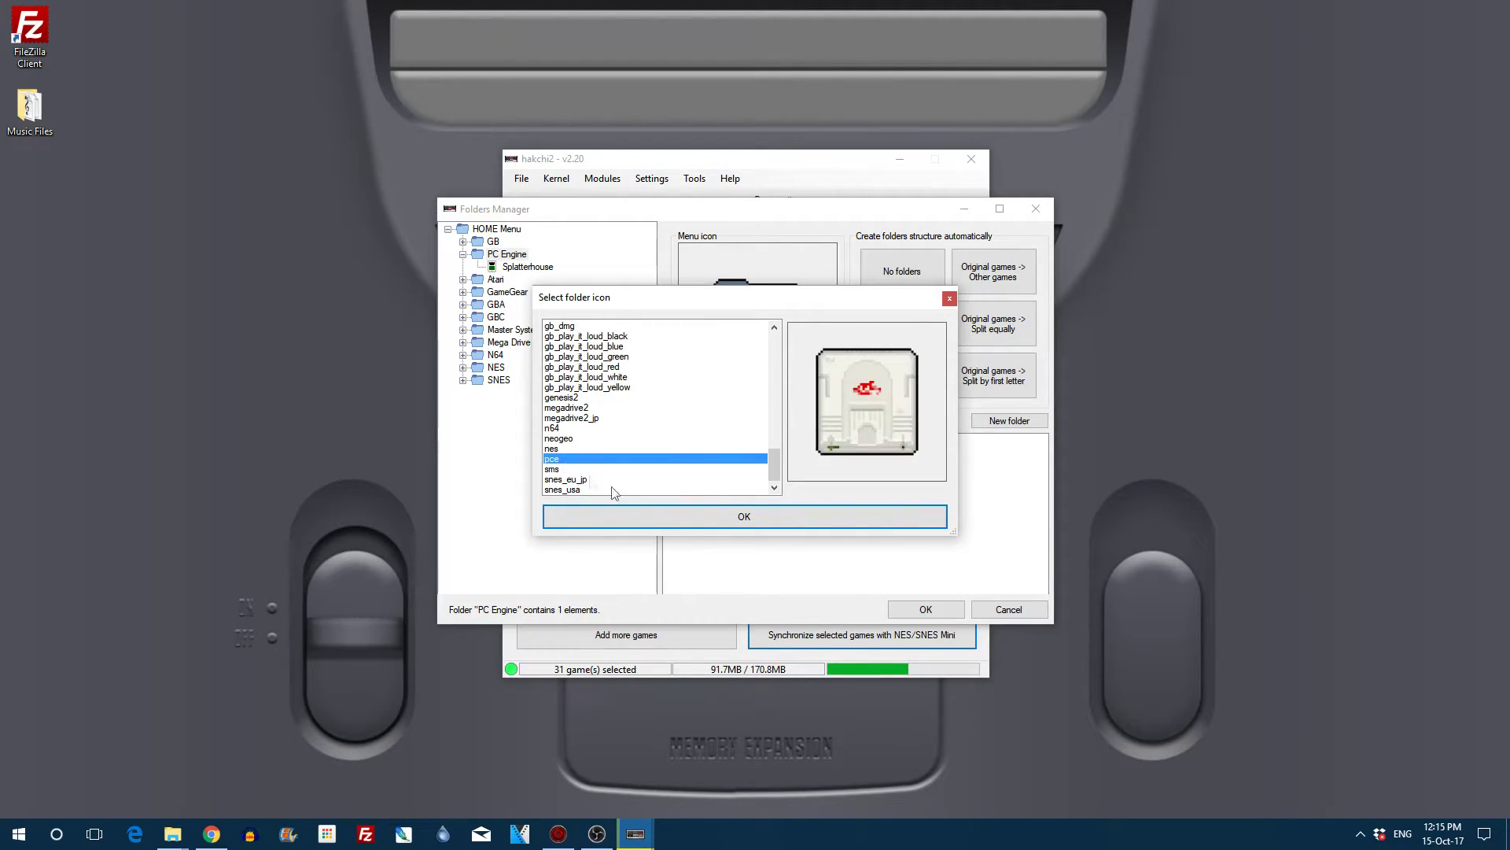
left_click(769, 519)
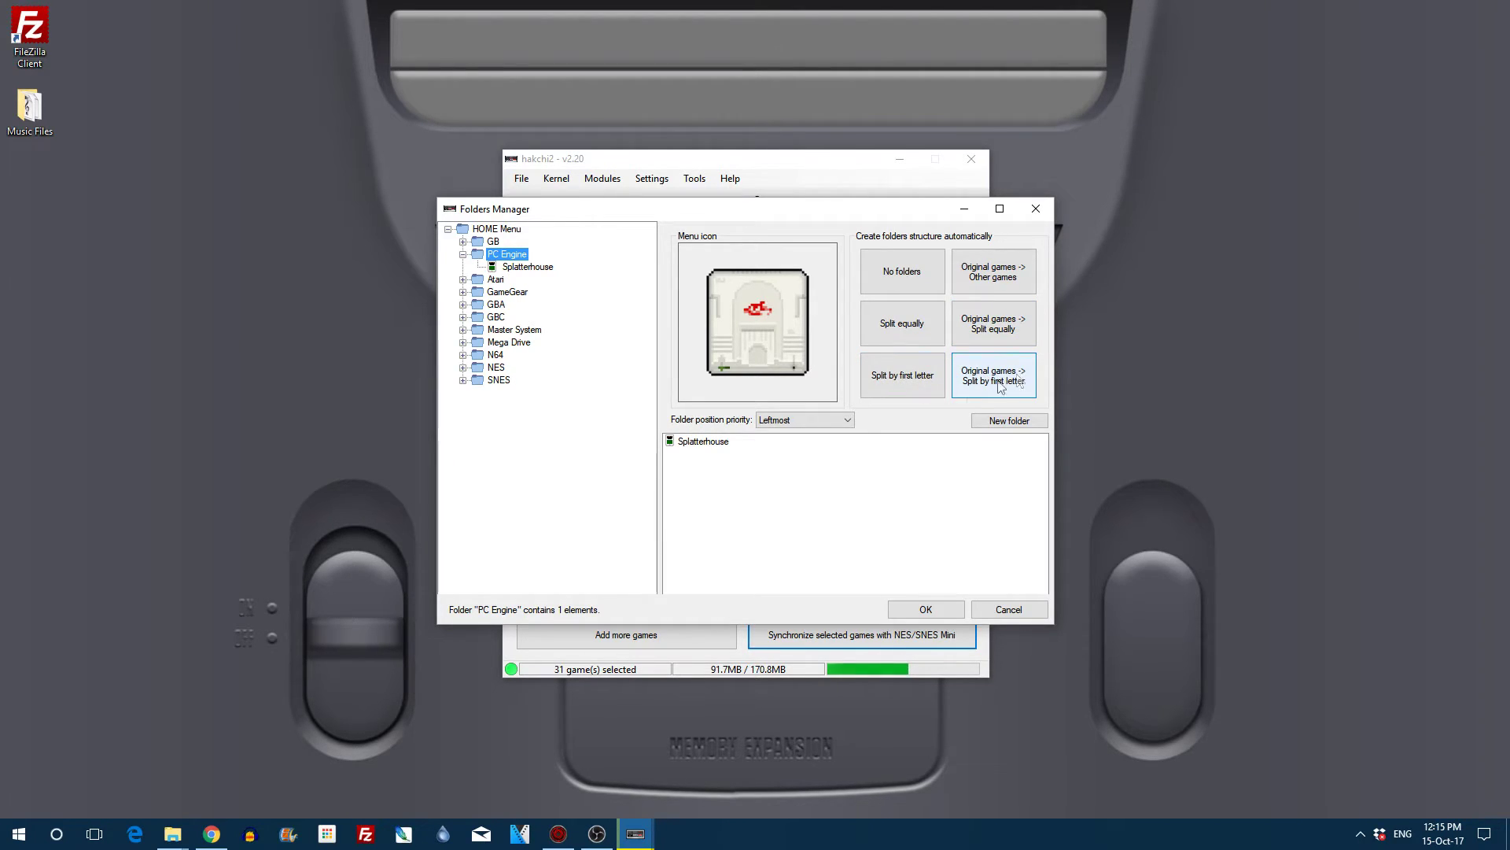
Keep PC Engine's position at Leftmost, collapse it, save the layout and finish syncing.
left_click(815, 417)
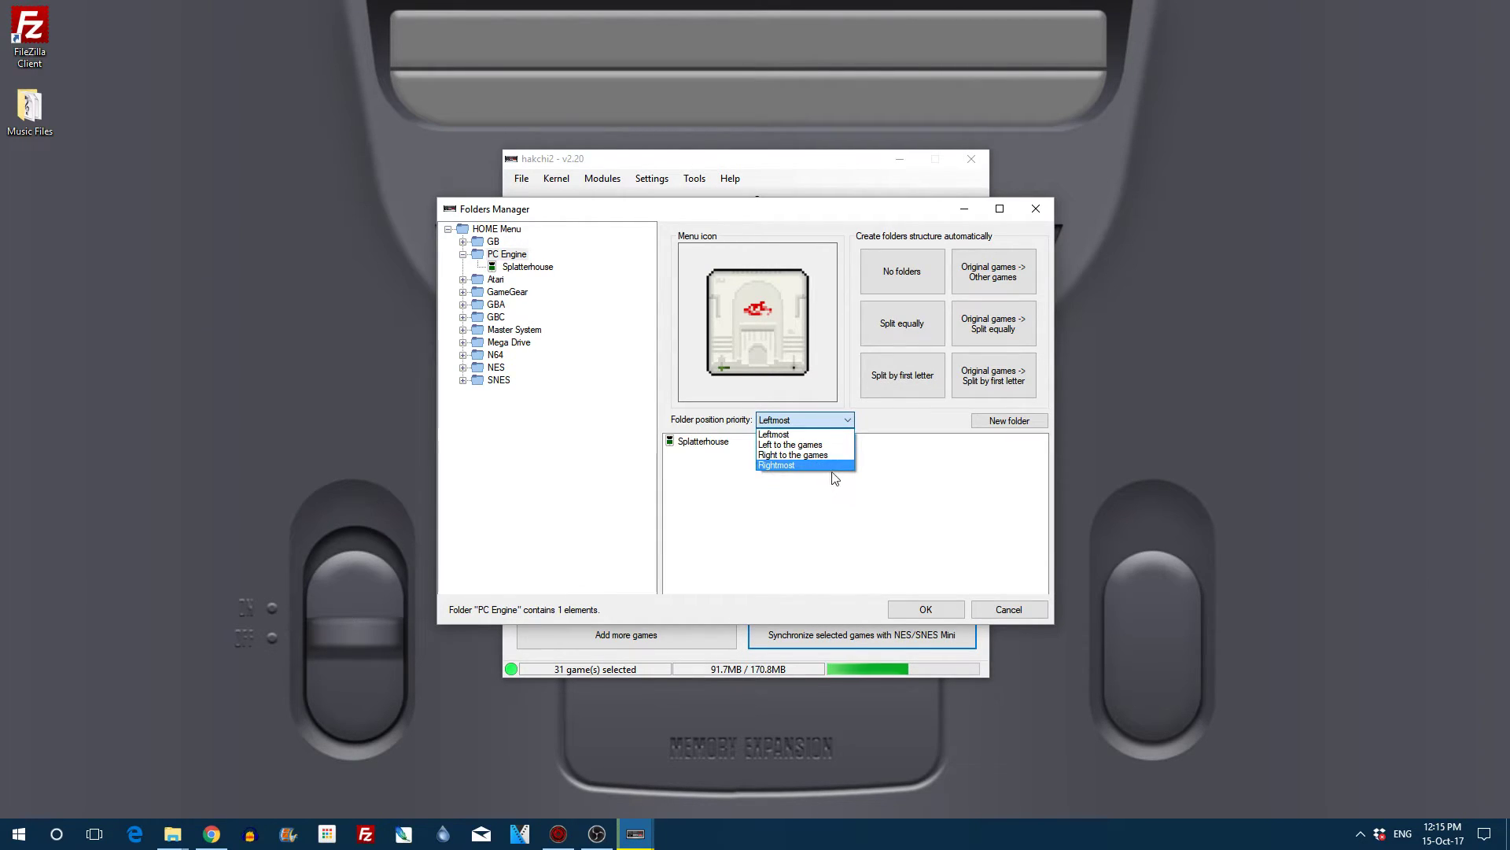
left_click(831, 423)
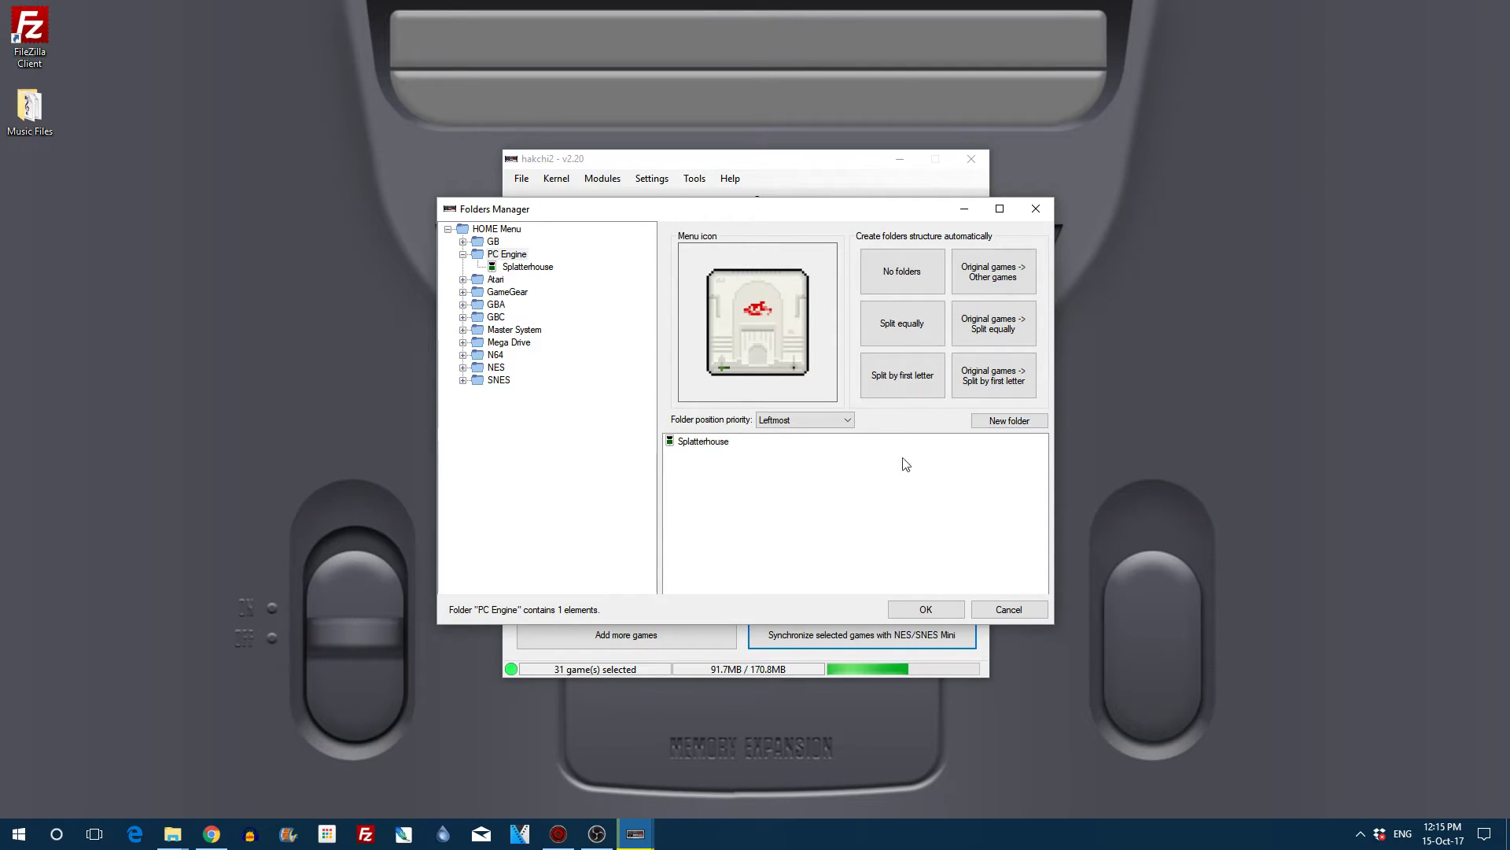
left_click(463, 254)
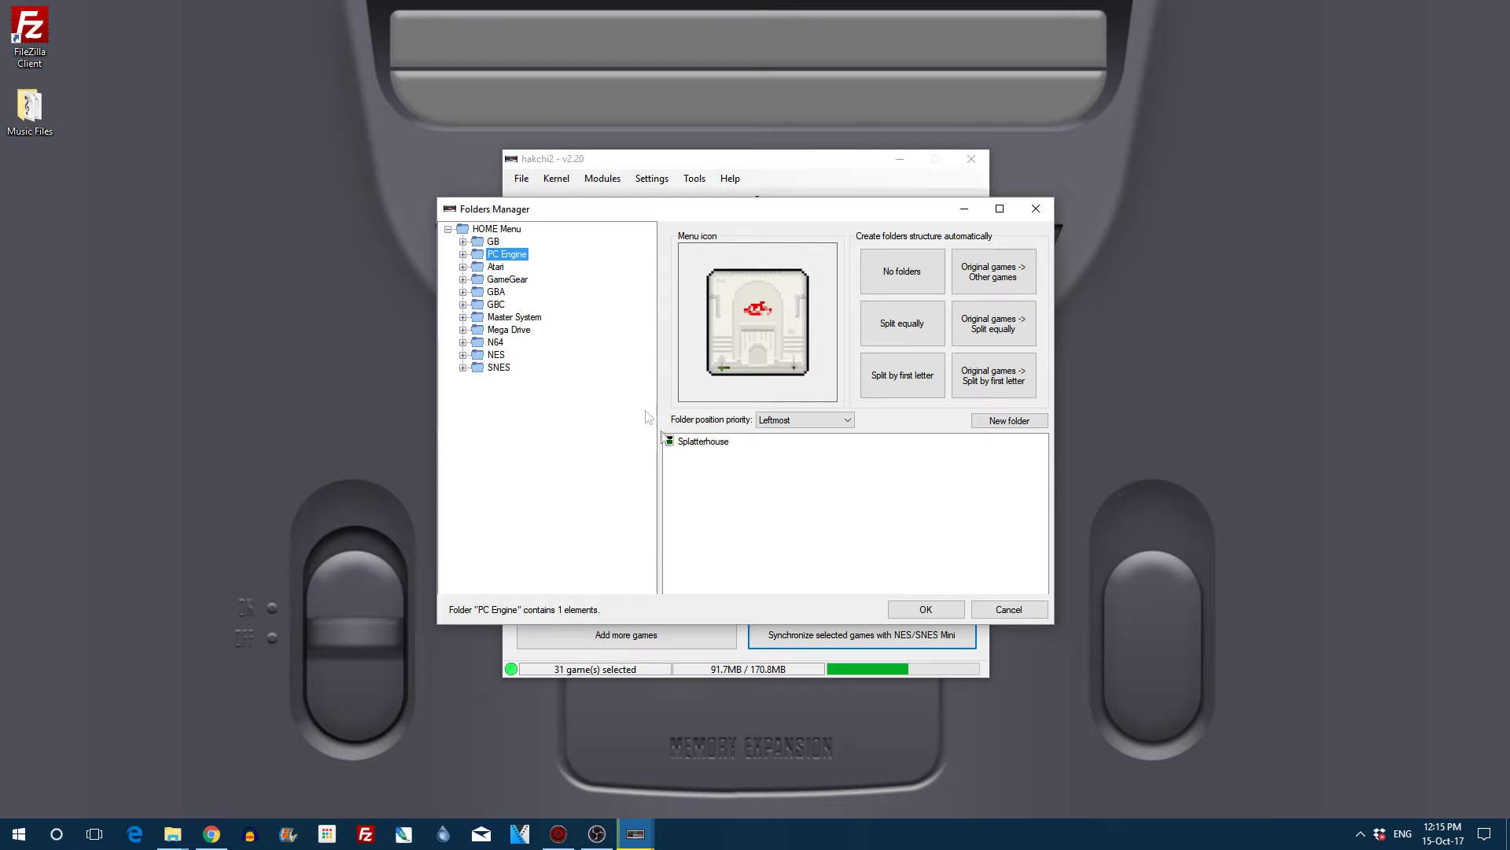
left_click(918, 608)
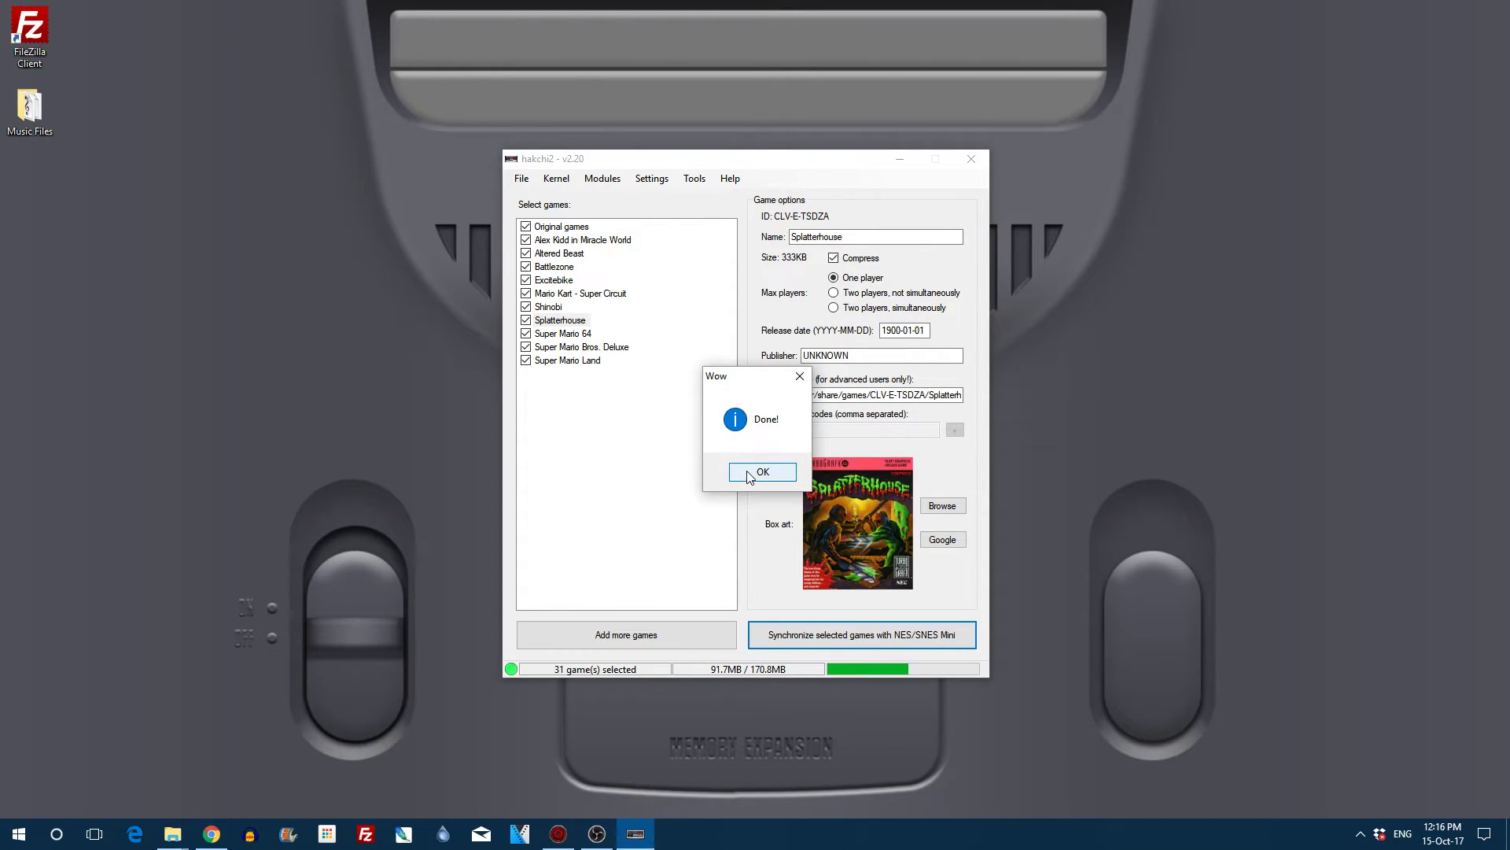
left_click(745, 475)
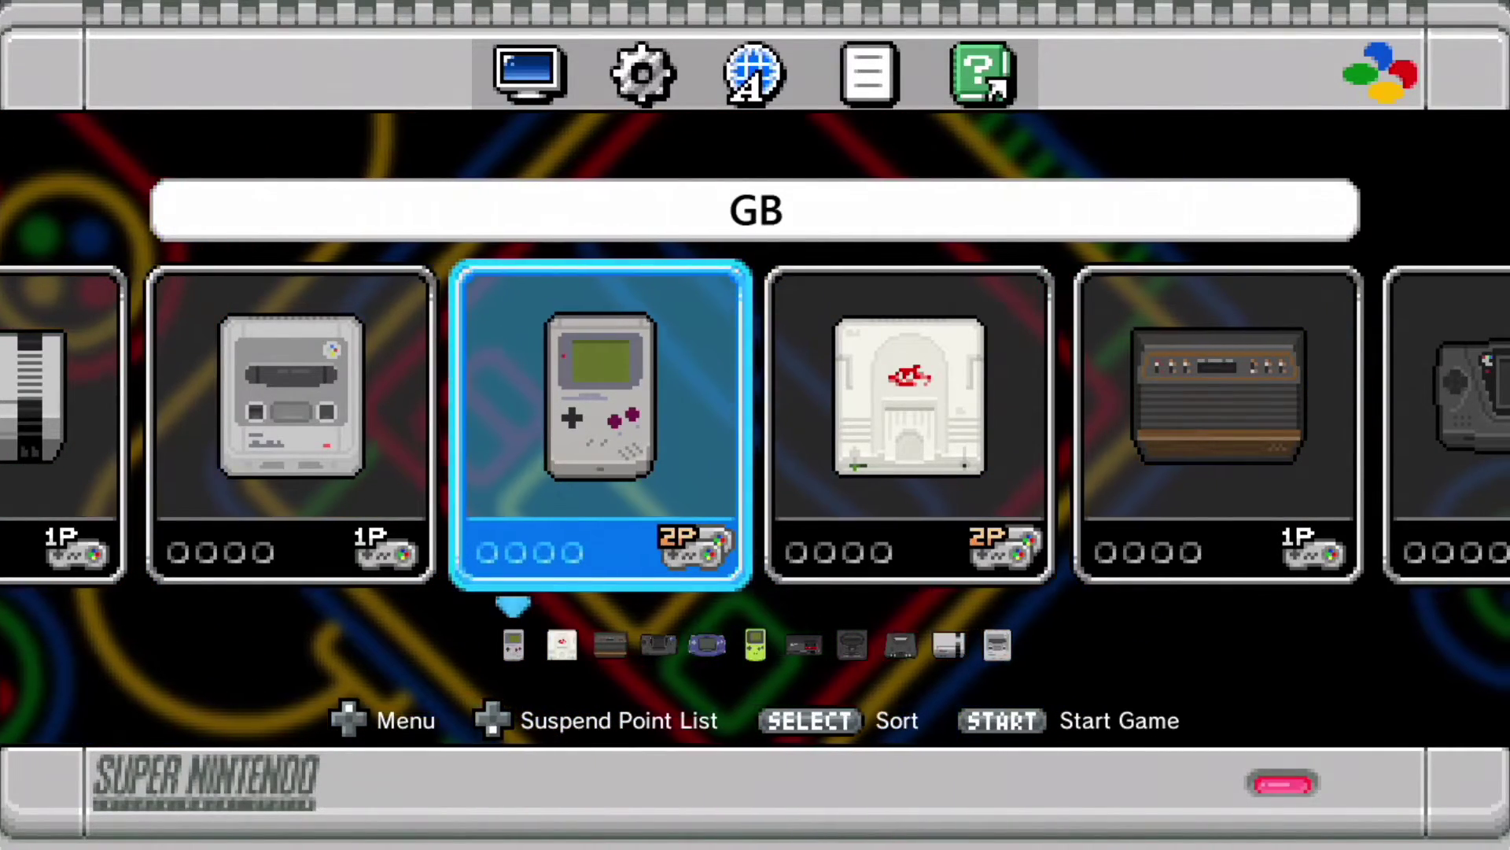
Highlight the PC Engine folder on the console menu and select Splatterhouse inside it.
key("Right")
key("Right")
key("Left")
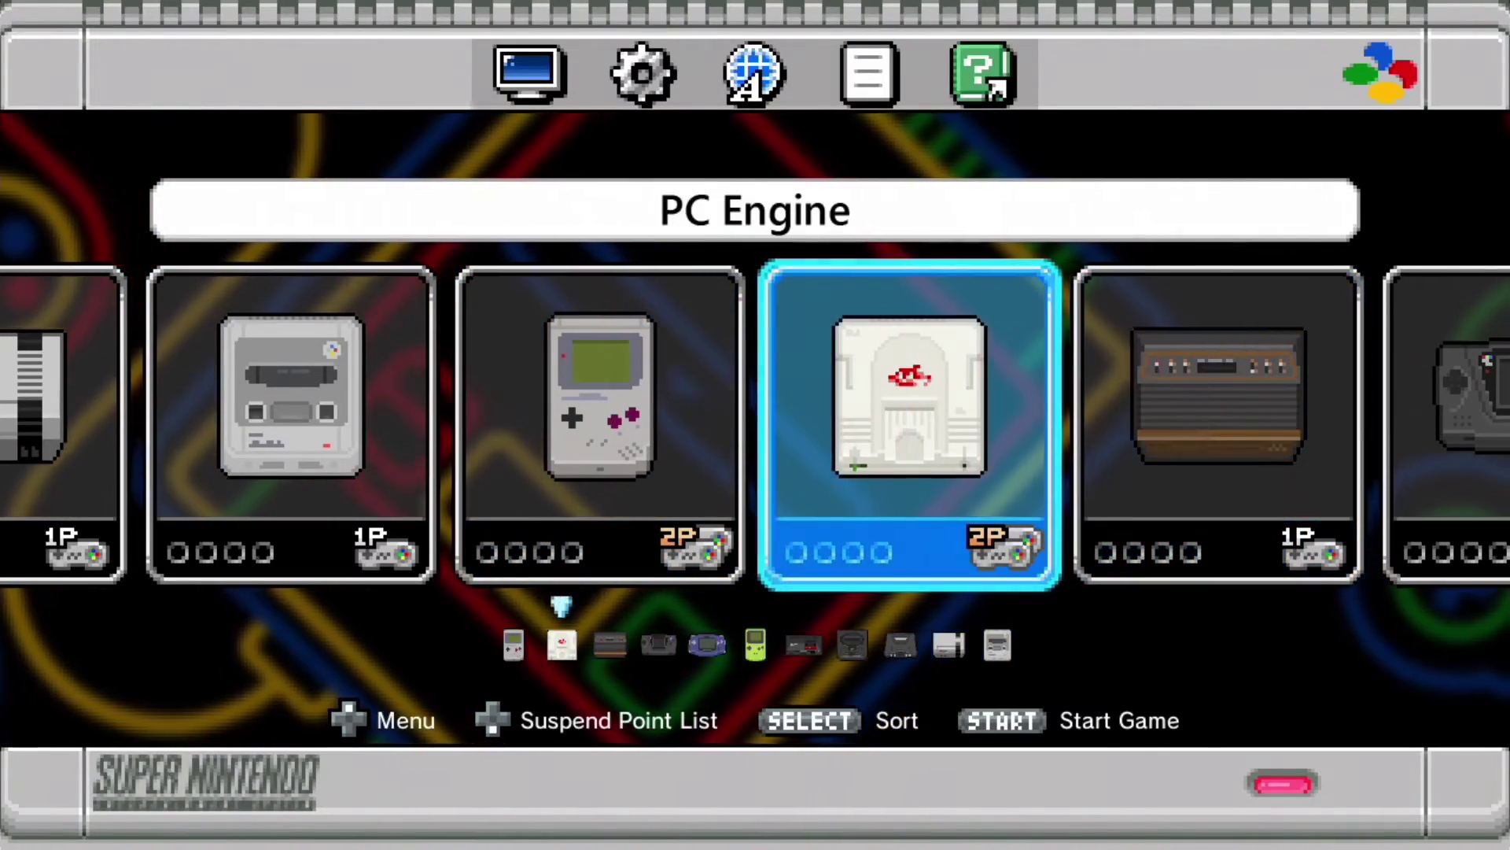
key("Right")
key("Right")
key("Right")
key("Left")
key("Left")
key("Left")
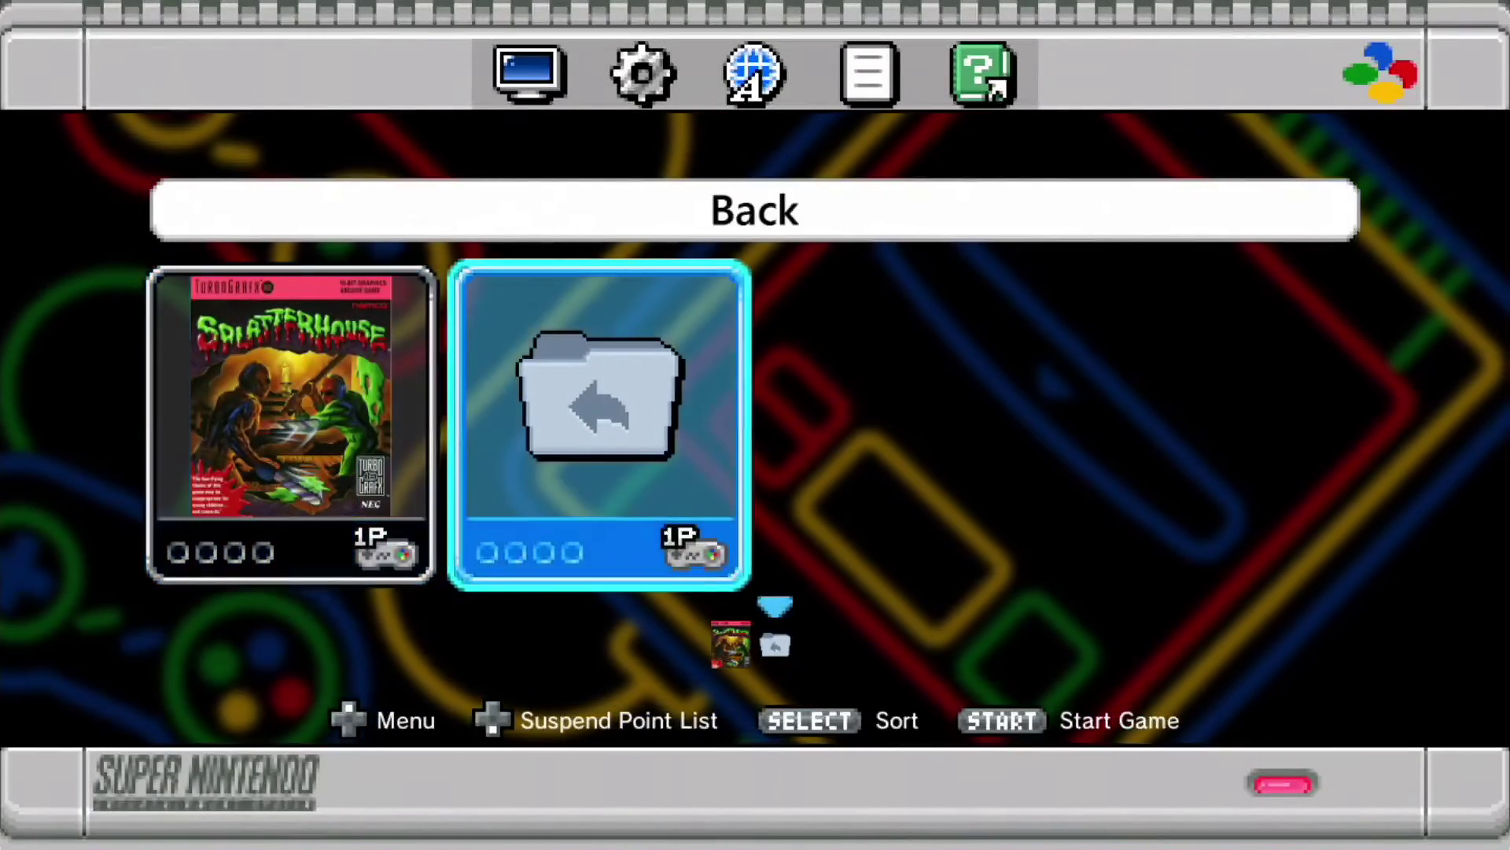
key("Left")
key("Down")
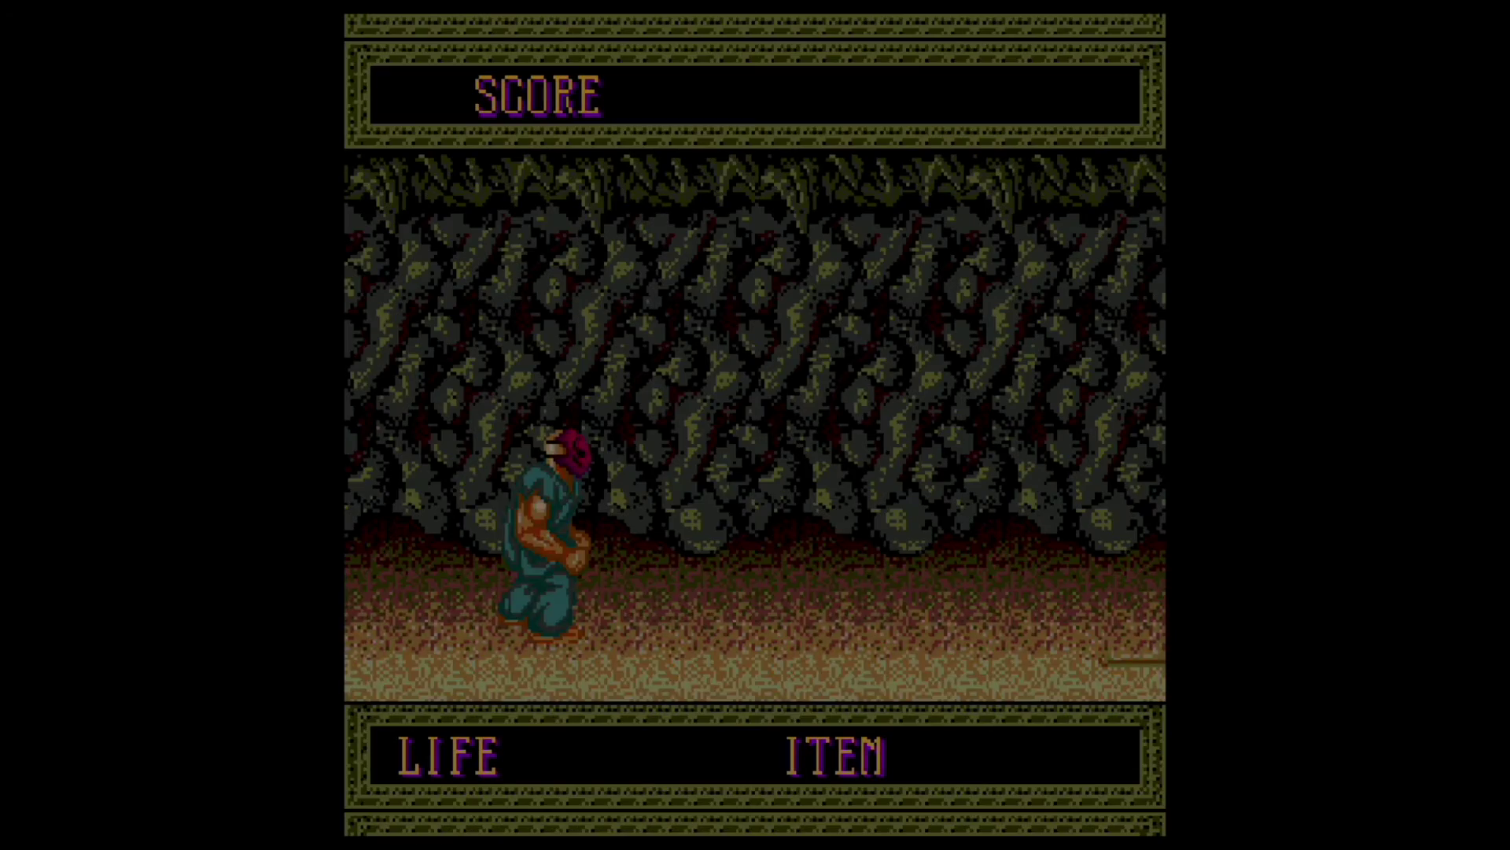
Play the first stage, making Rick do a jumping attack and walk right.
key("x")
key("z")
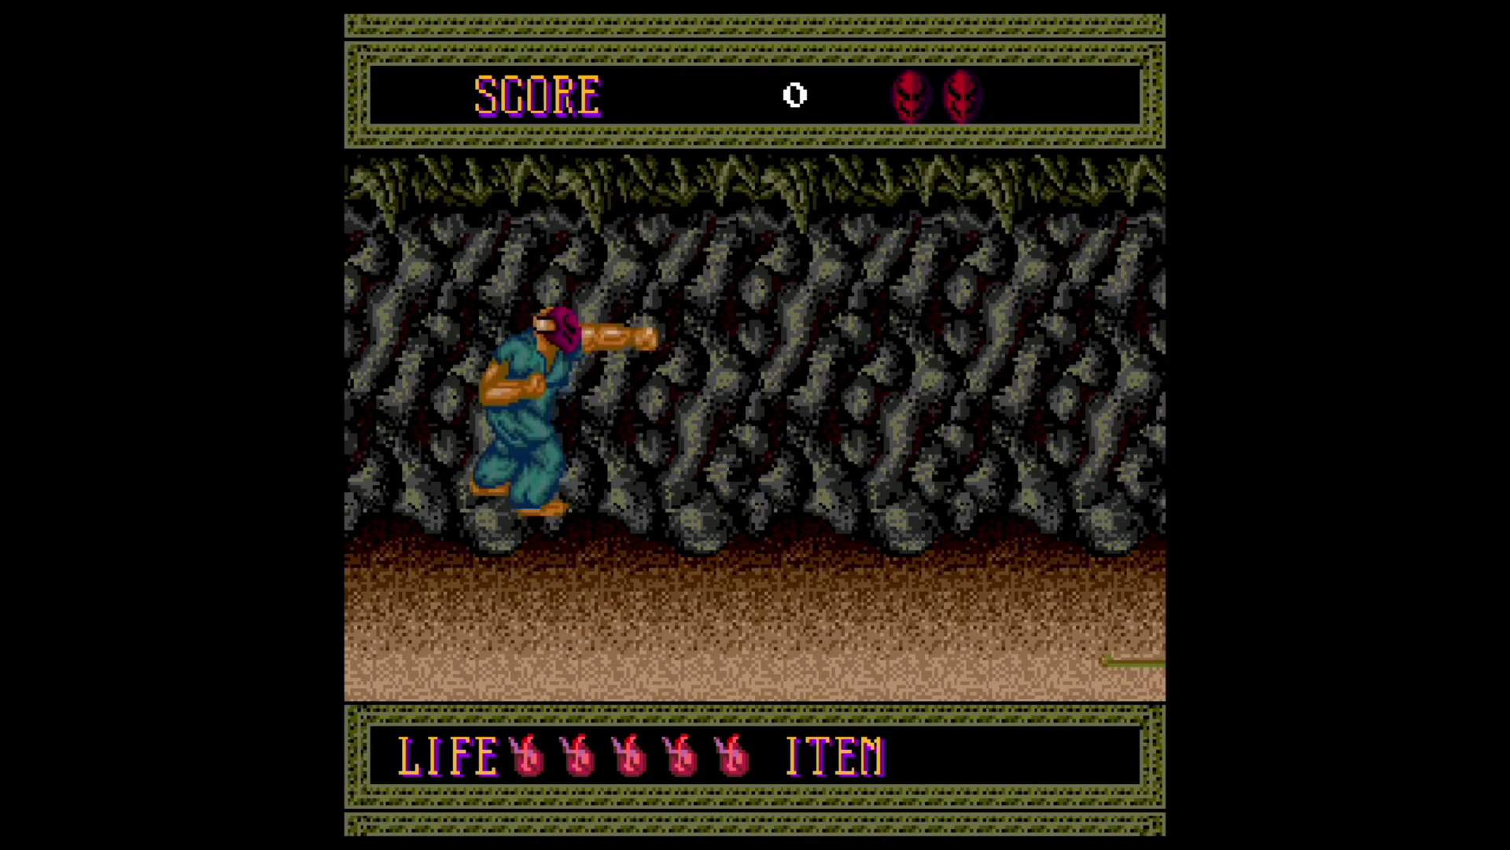
key("Down")
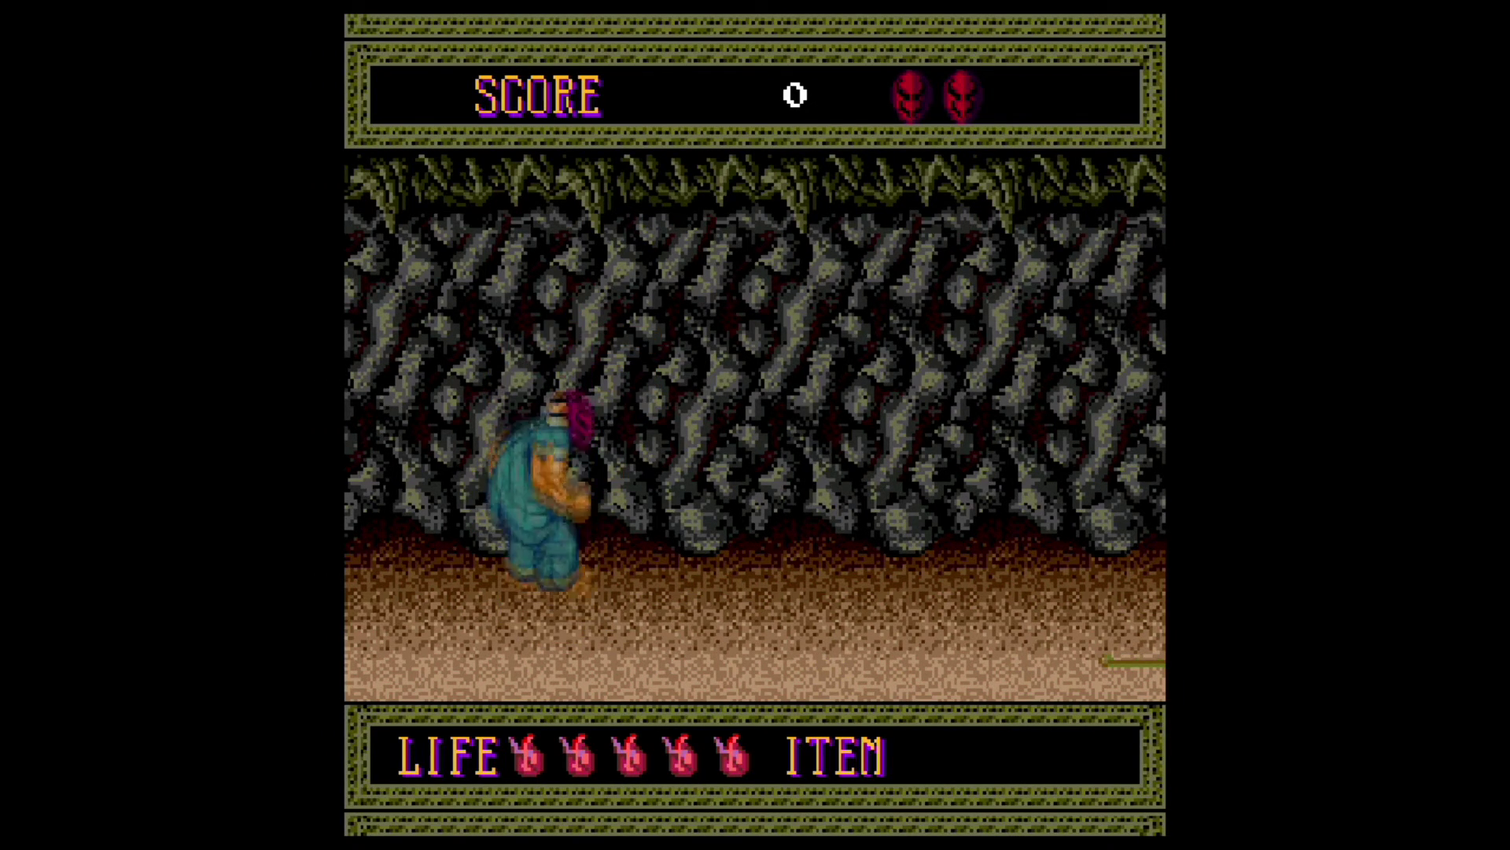
key("Right")
key("Right")
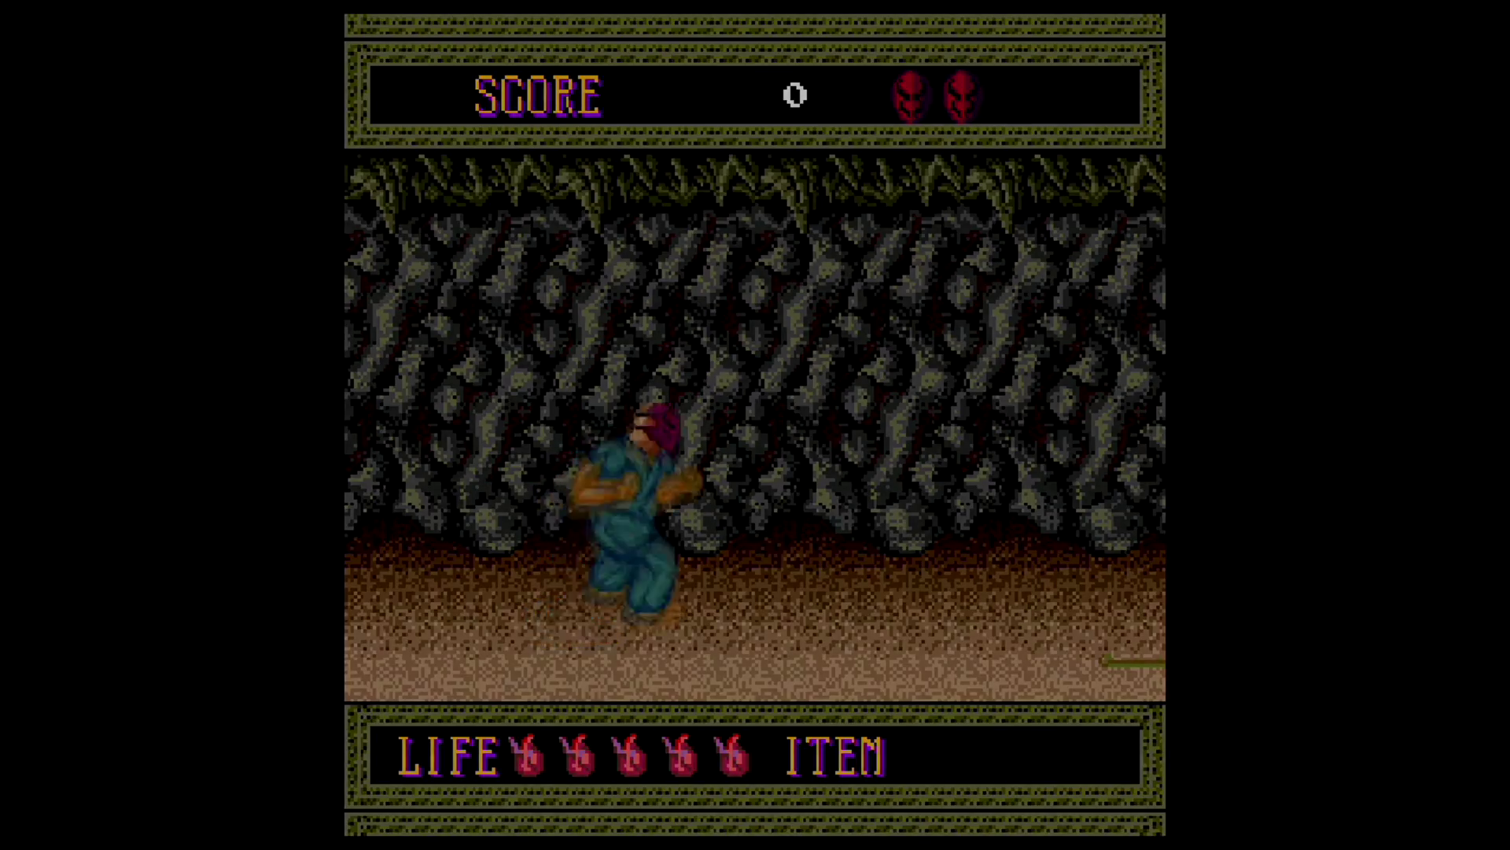